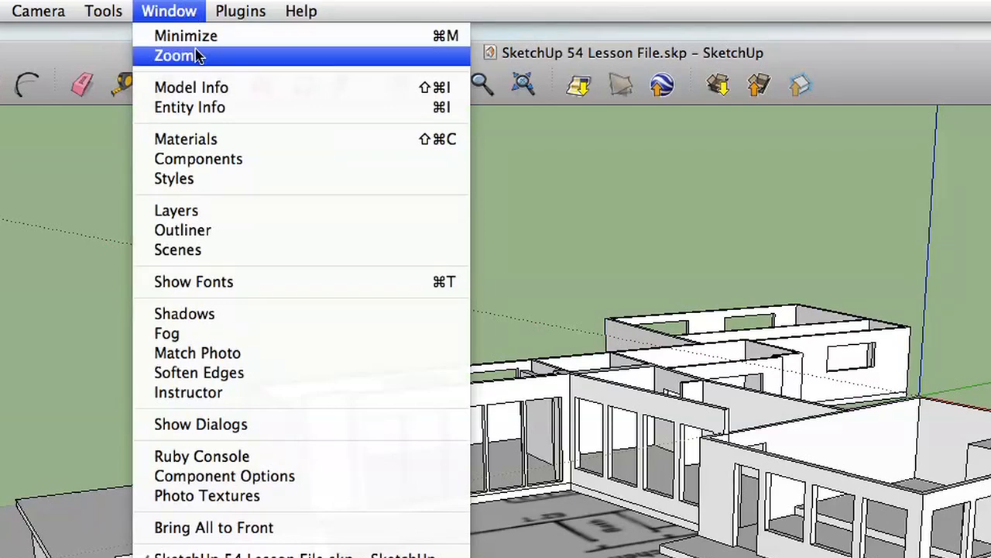
Show the model's layer list, place it over the drawing area and enlarge it to fit more layers.
click(190, 213)
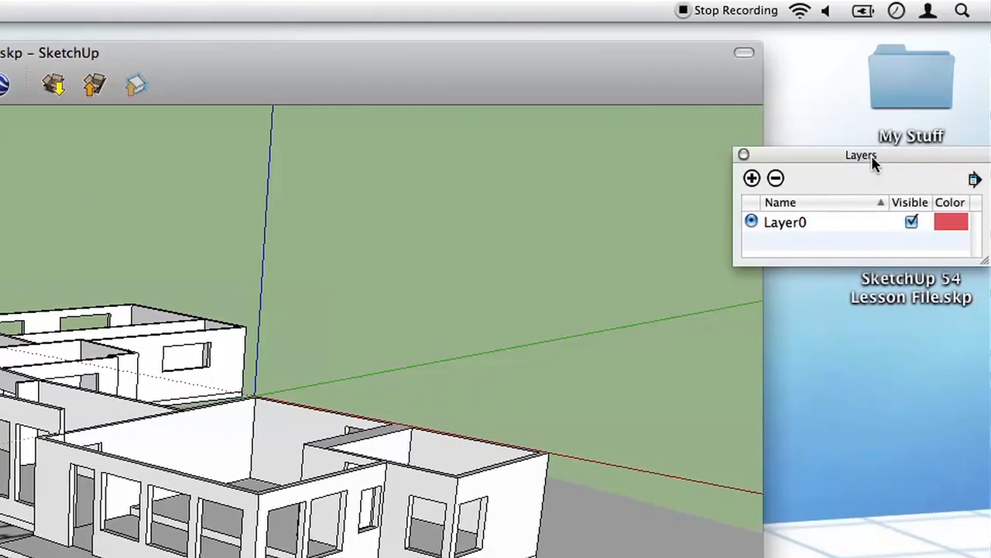
drag(990, 161, 831, 138)
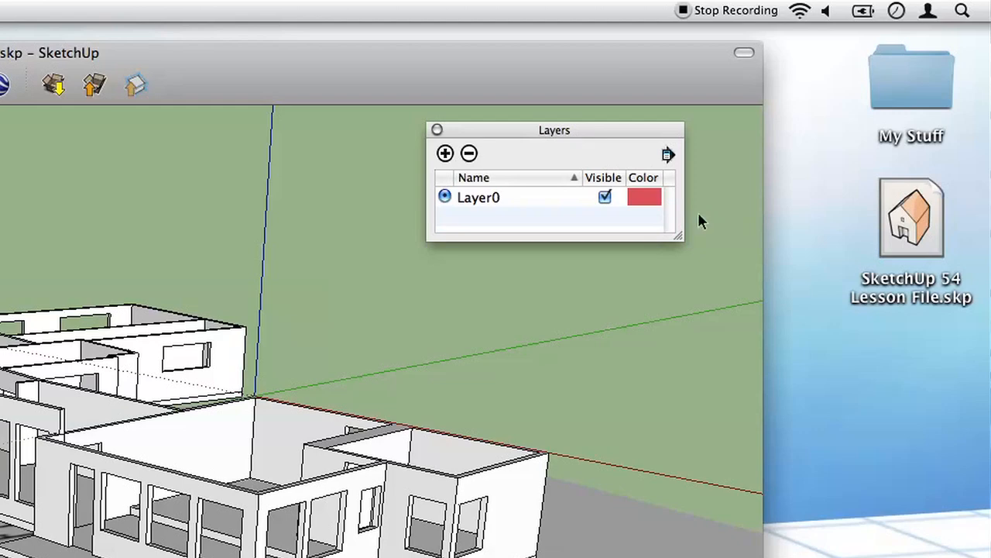
drag(678, 234, 722, 326)
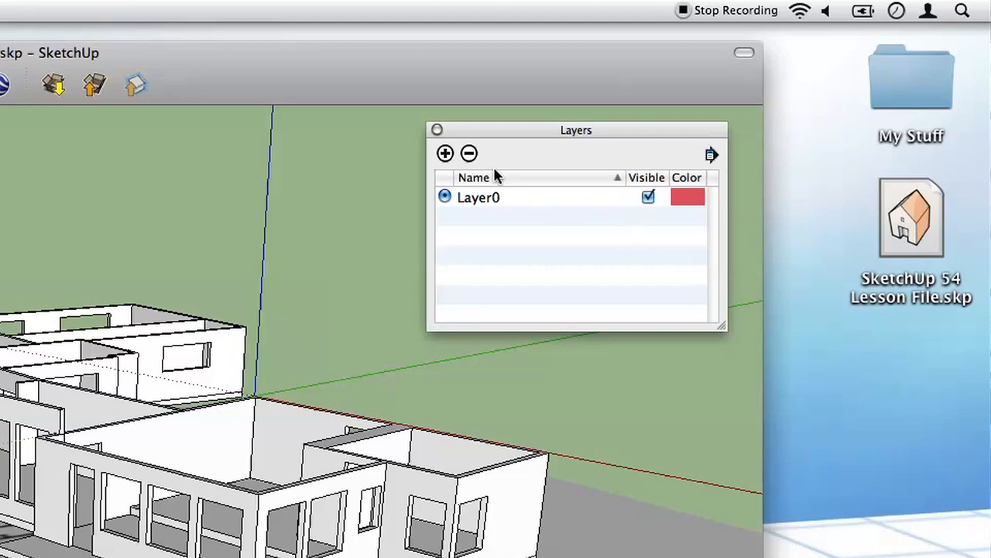
Add two layers named Level 1 and Level 2.
click(445, 154)
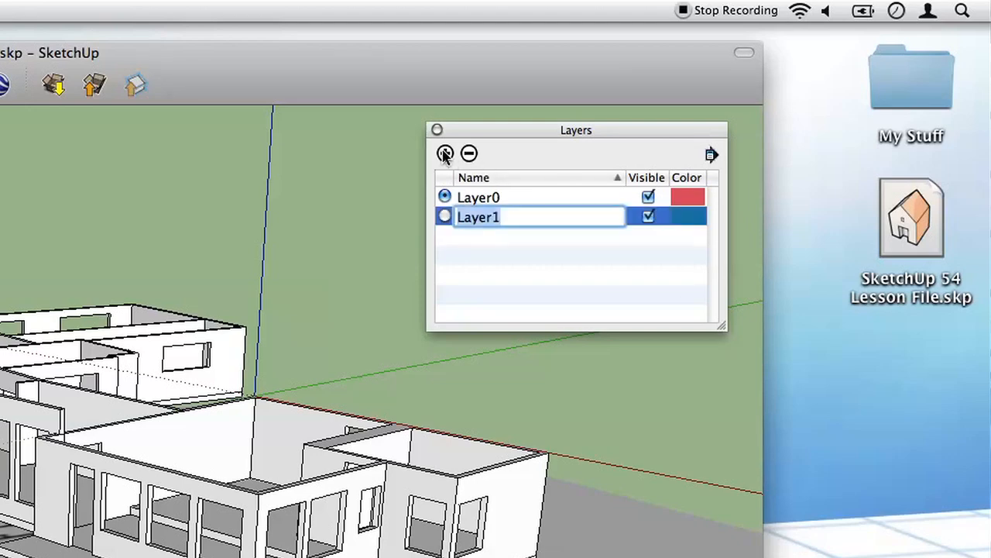
text(Level)
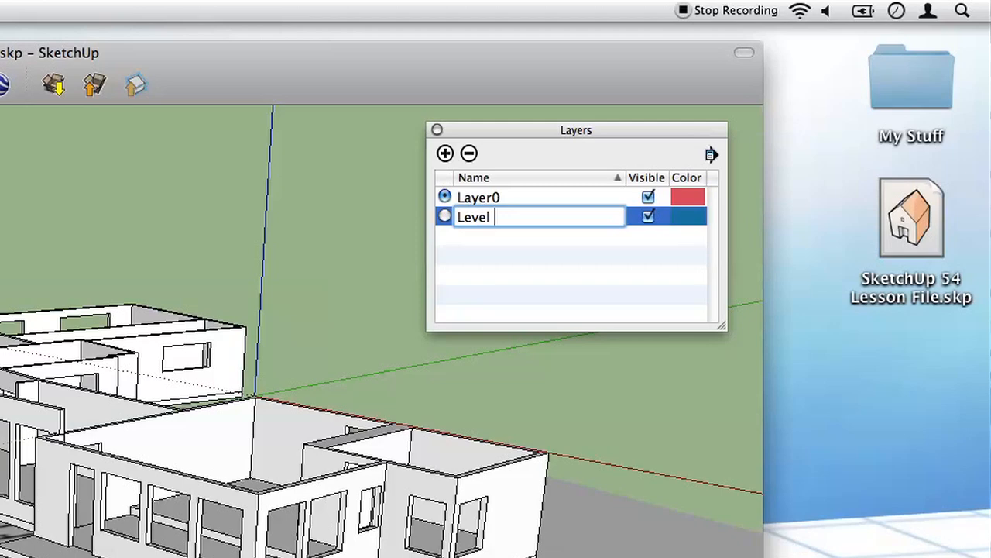
key(Return)
click(444, 154)
text(Level 2)
key(Return)
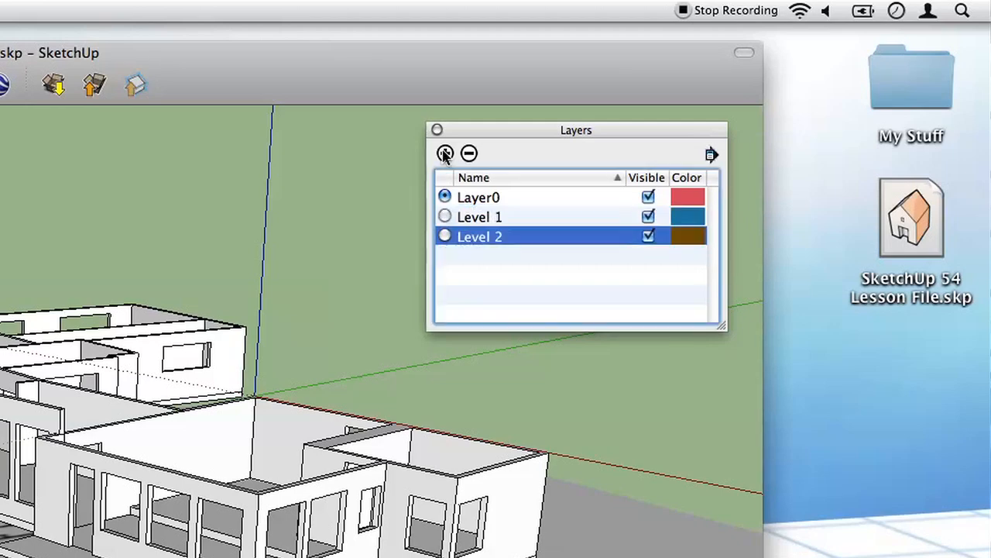
Add two more layers named Garage and Doors & Windows.
click(445, 154)
text(Garage)
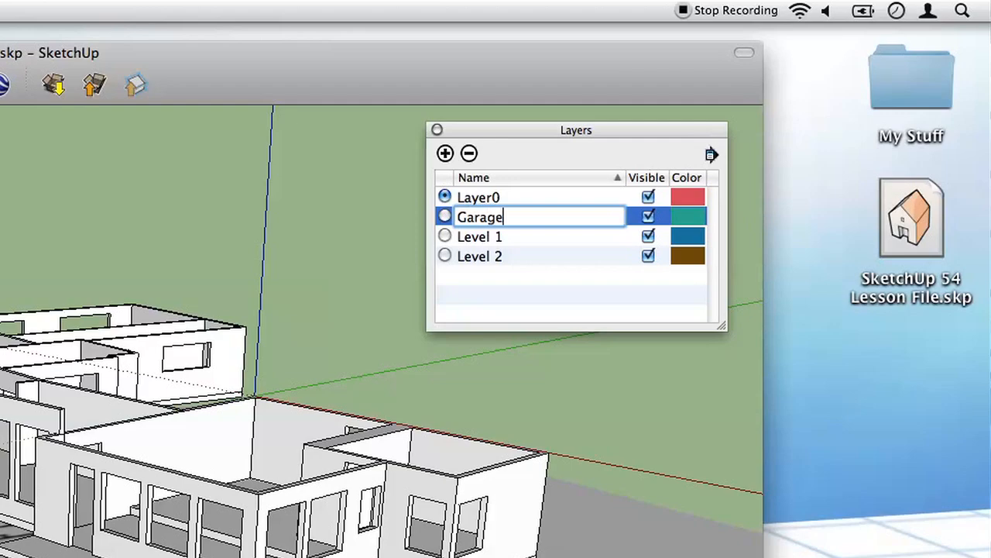
key(Return)
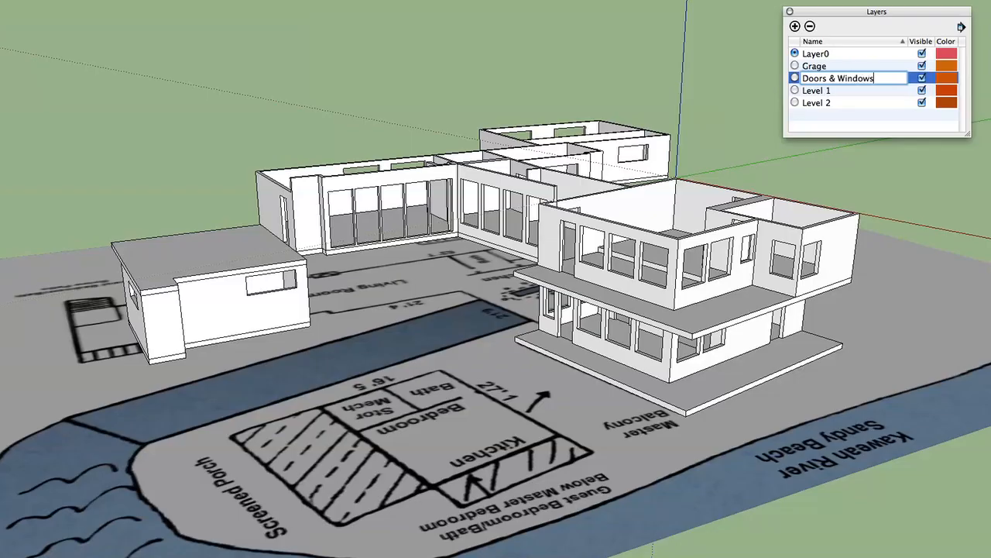
key(Return)
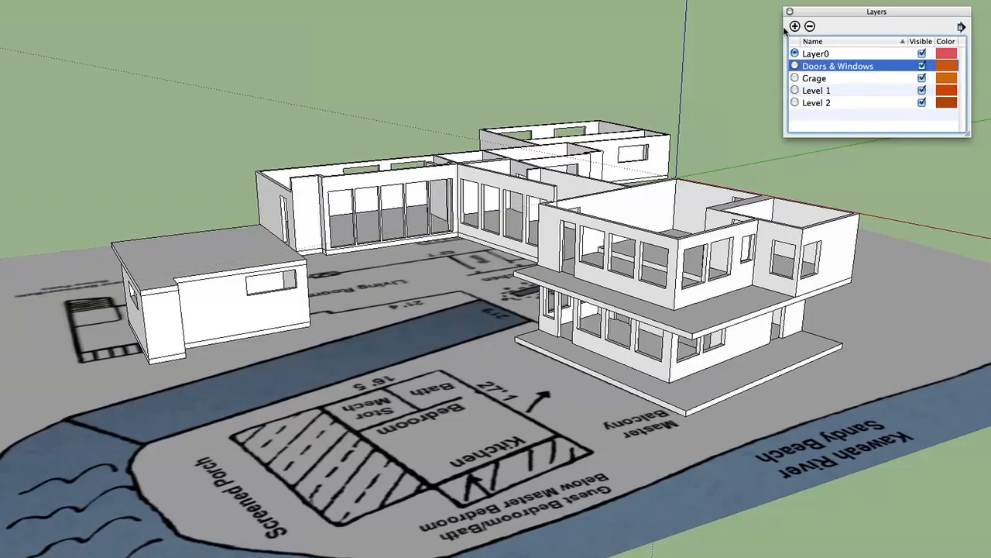
Assign the small detached building and the lower floor beneath the balcony, both groups together, to the Level 1 layer.
click(660, 69)
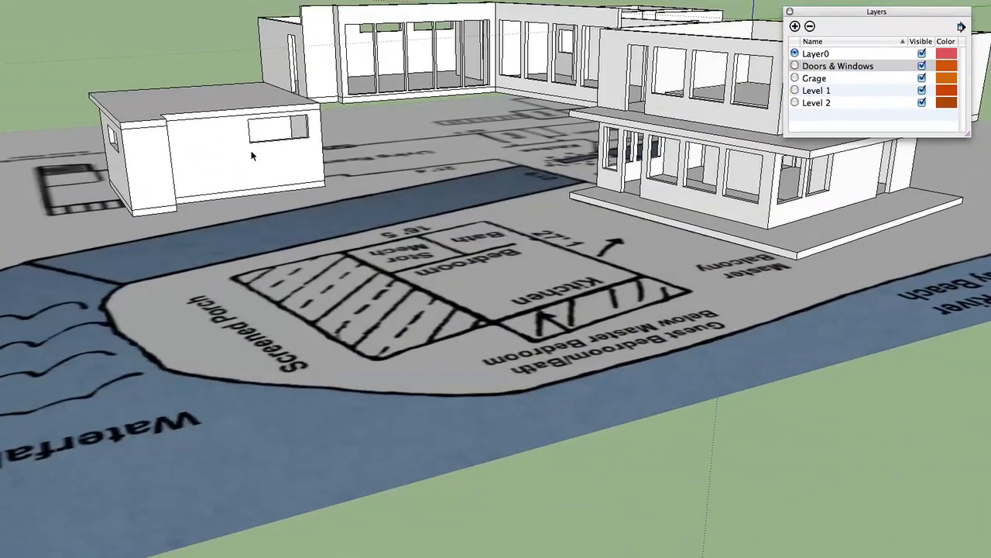
click(251, 156)
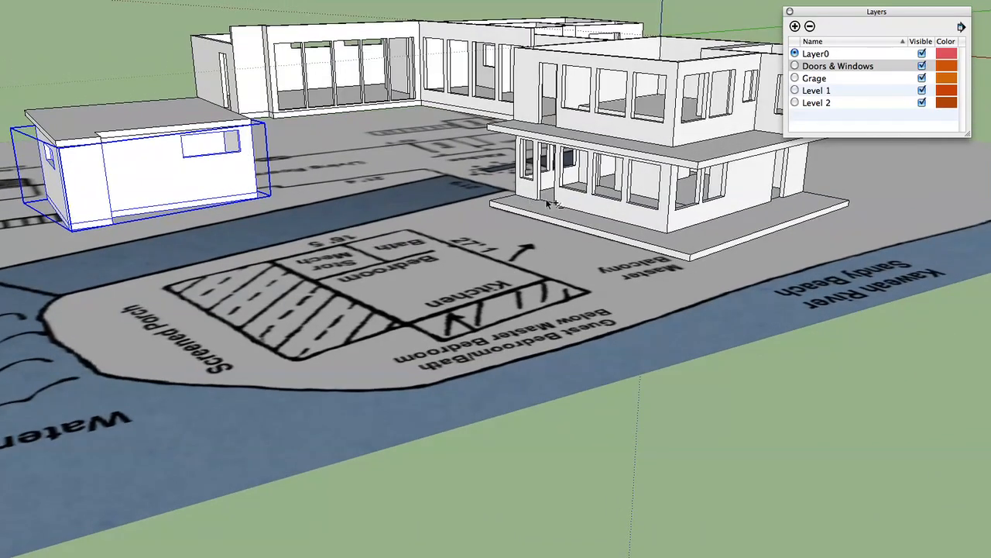
shift+click(601, 211)
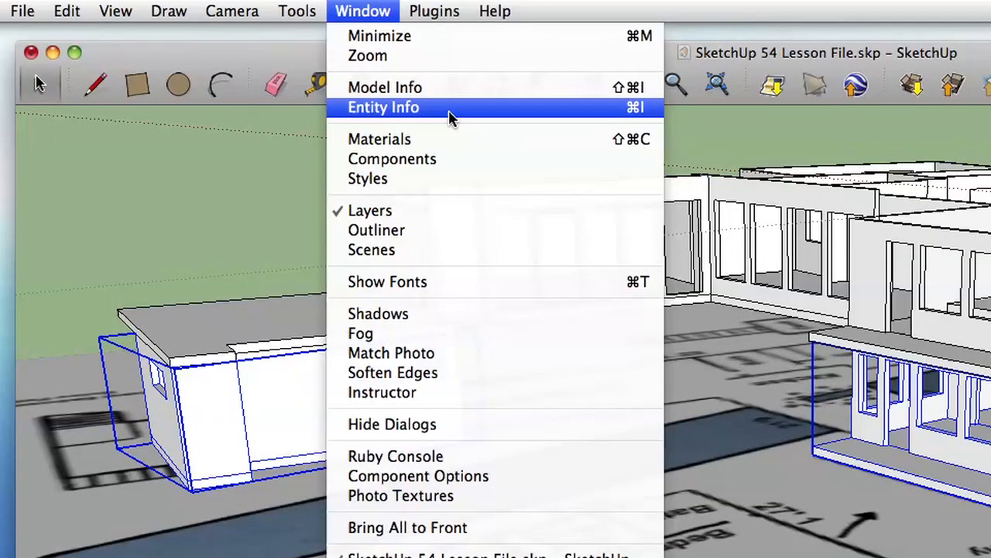
click(452, 115)
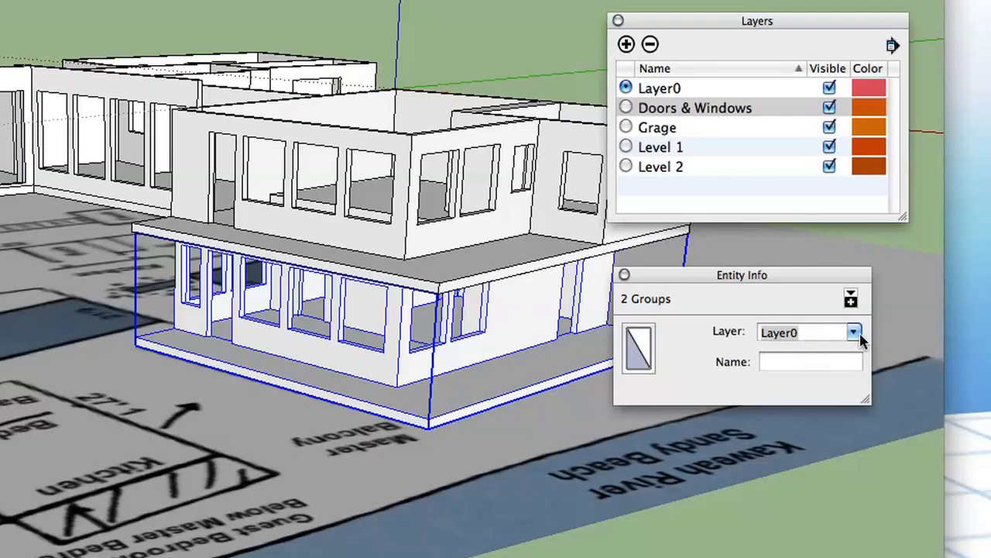
click(854, 333)
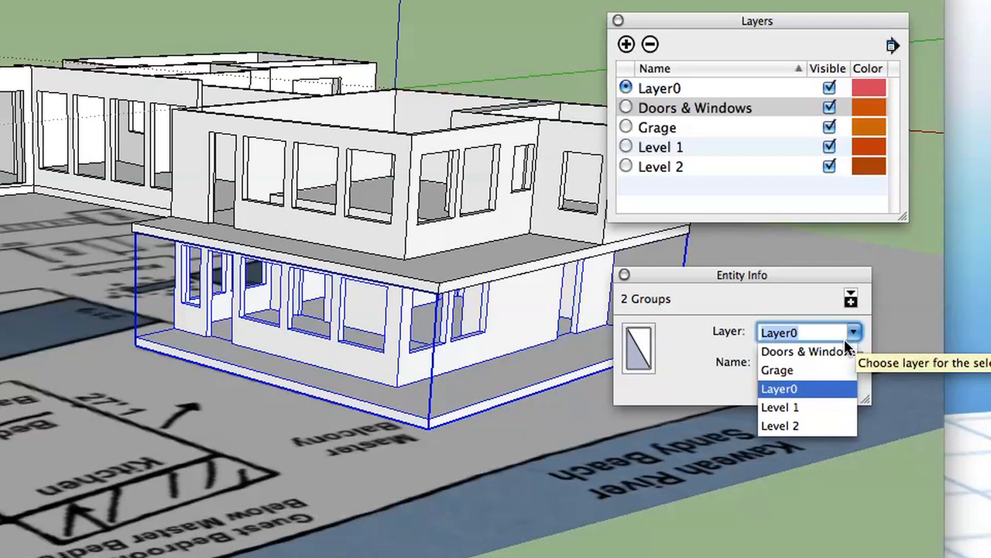
click(800, 408)
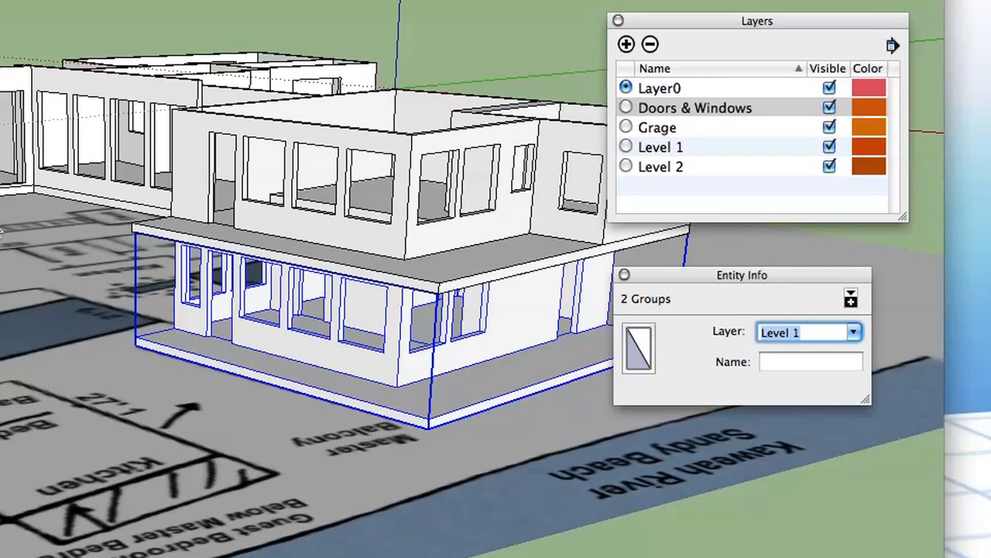
Assign the main house's upper-floor group to the Level 2 layer and clear the selection.
middle_drag(1, 233, 244, 305)
click(10, 310)
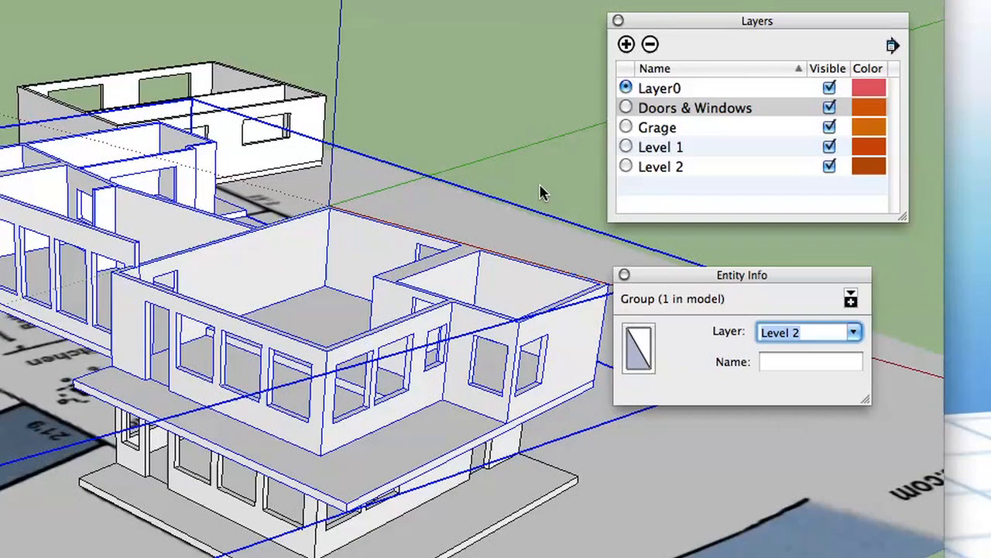
click(530, 186)
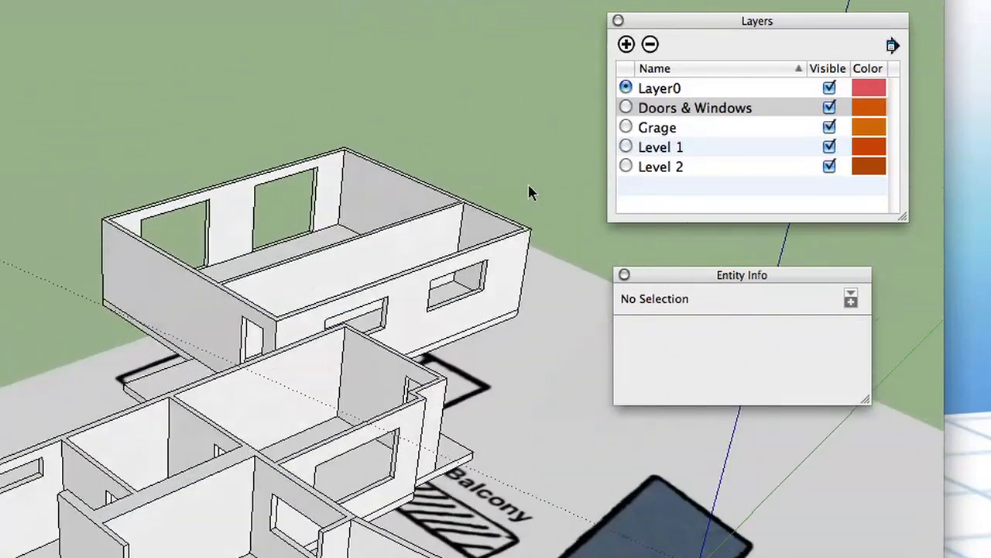
Assign the separate building group behind the main house to the Grage layer.
click(357, 333)
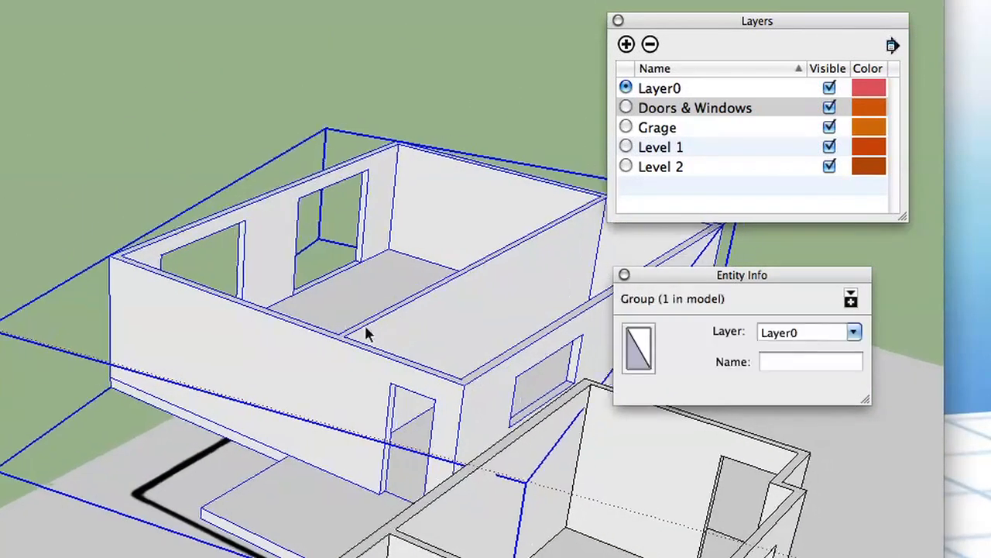
click(855, 333)
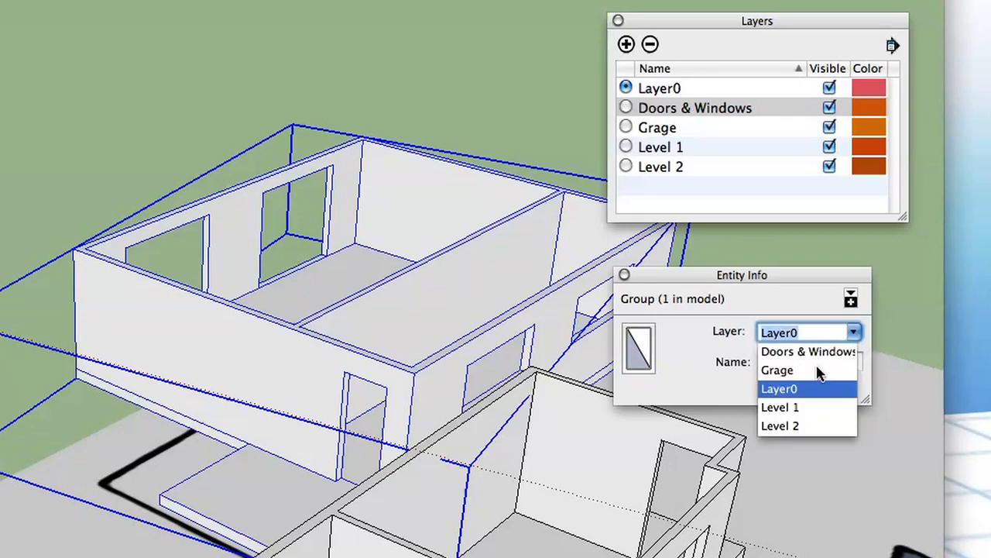
click(820, 371)
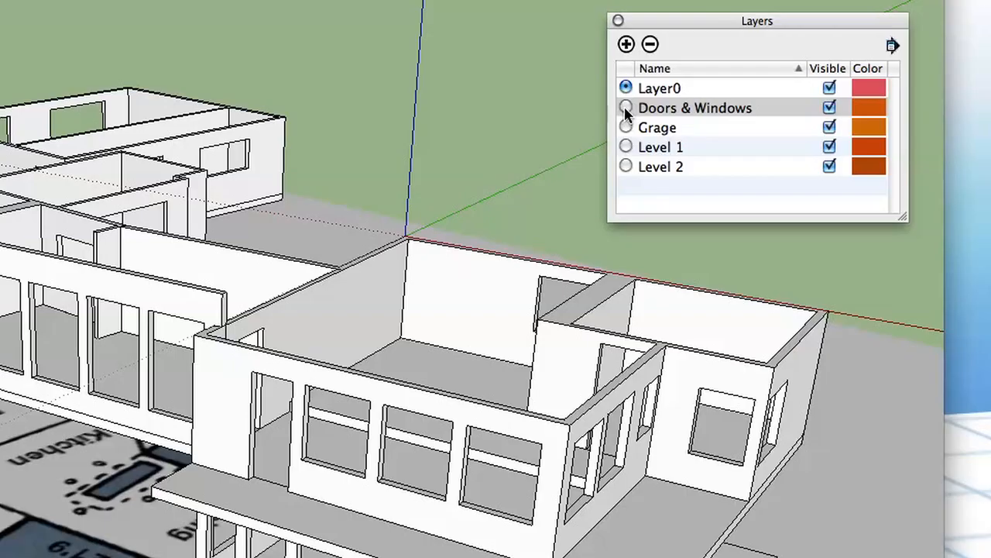
Make Doors & Windows the active layer and draw a line across the sill depth at the window opening's lower corner.
click(626, 108)
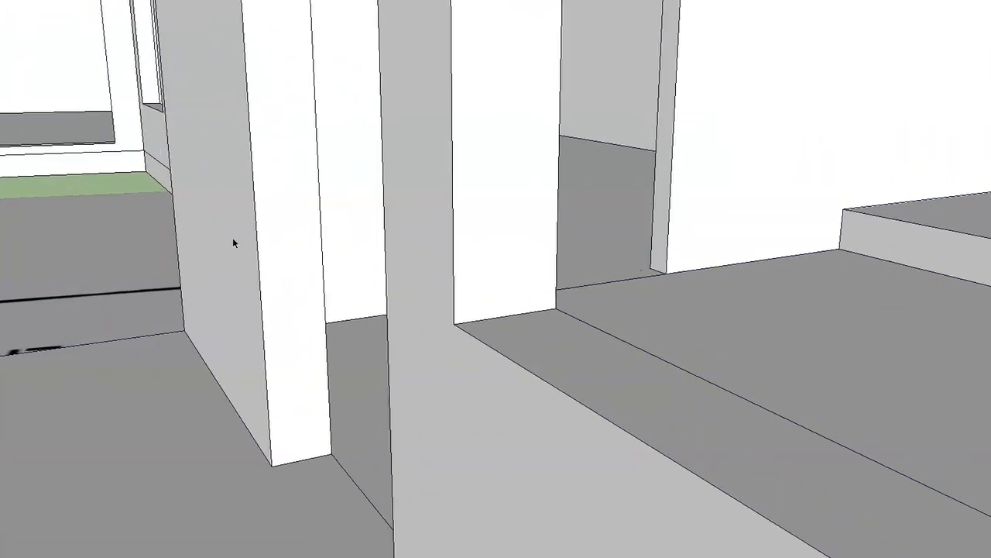
key(l)
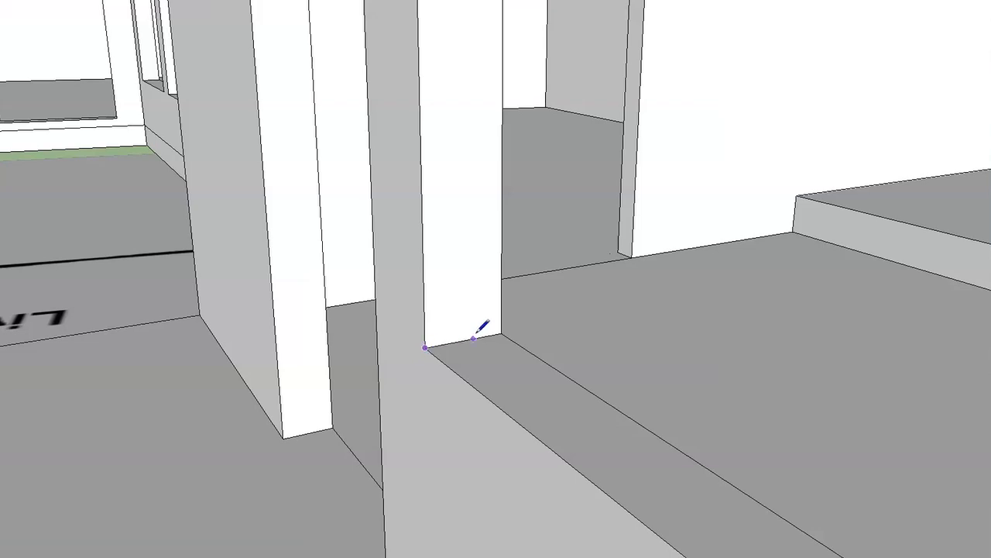
click(502, 334)
scroll(458, 353, up, 2)
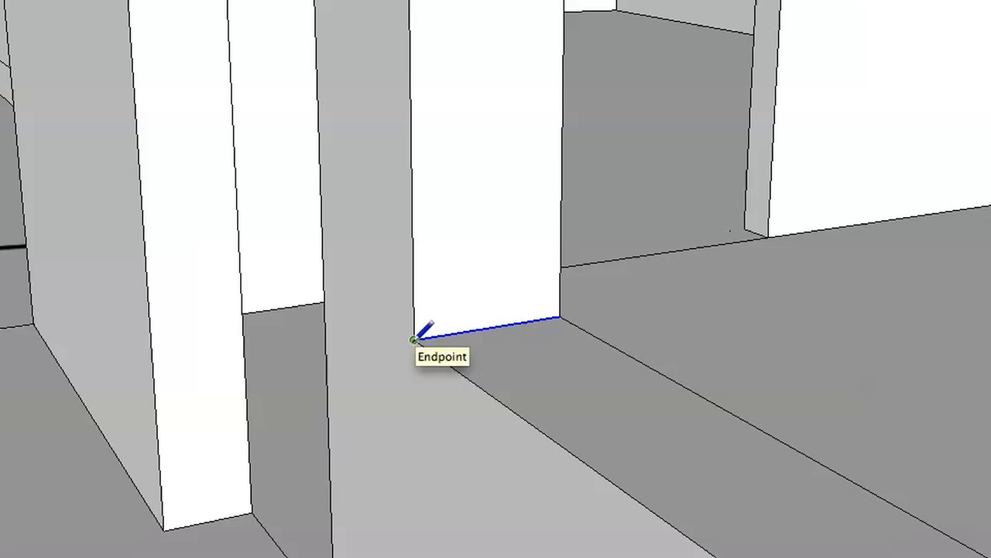
click(414, 339)
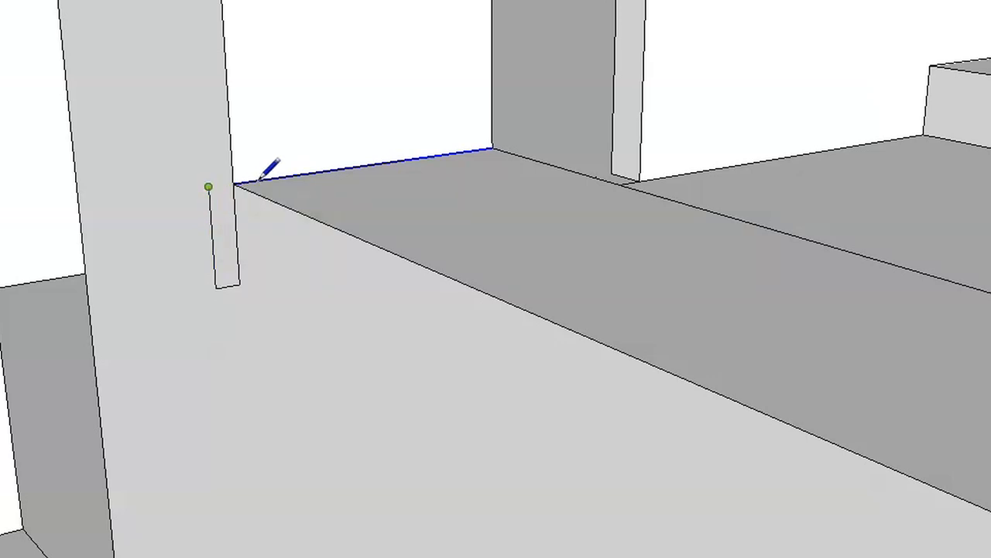
Draw the remaining outline of the thin trim profile over the sill and down both wall faces, closing it at the sill corner.
middle_drag(259, 180, 259, 179)
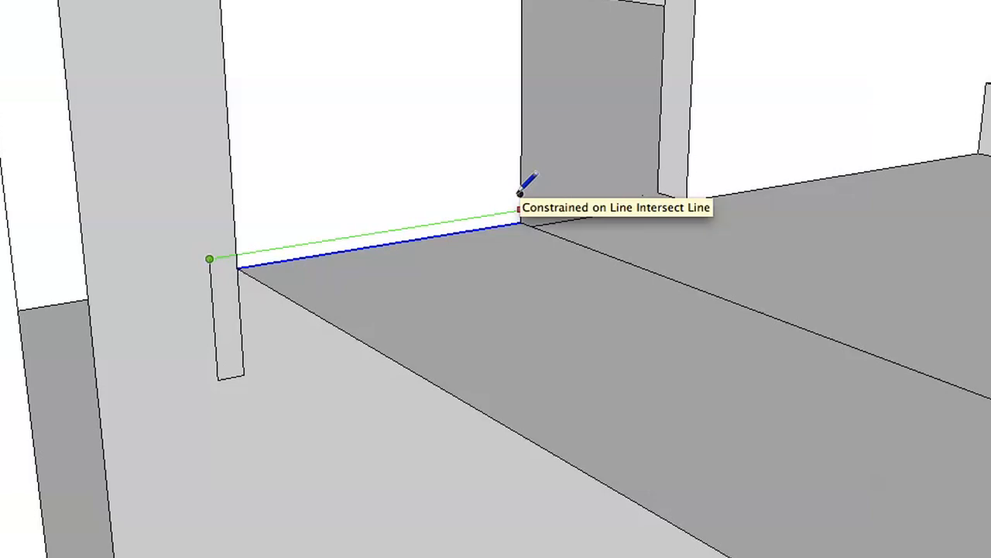
scroll(523, 192, up, 5)
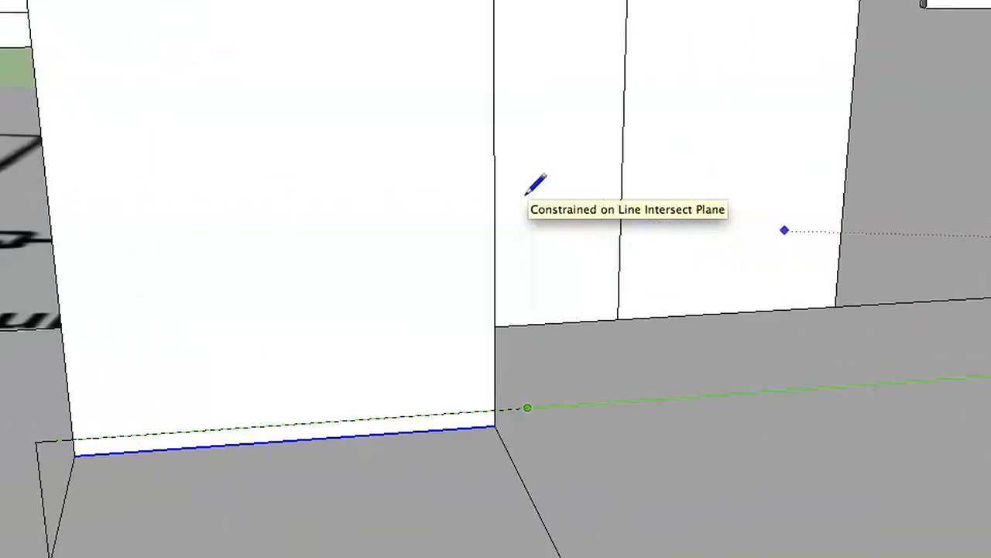
middle_drag(527, 194, 523, 194)
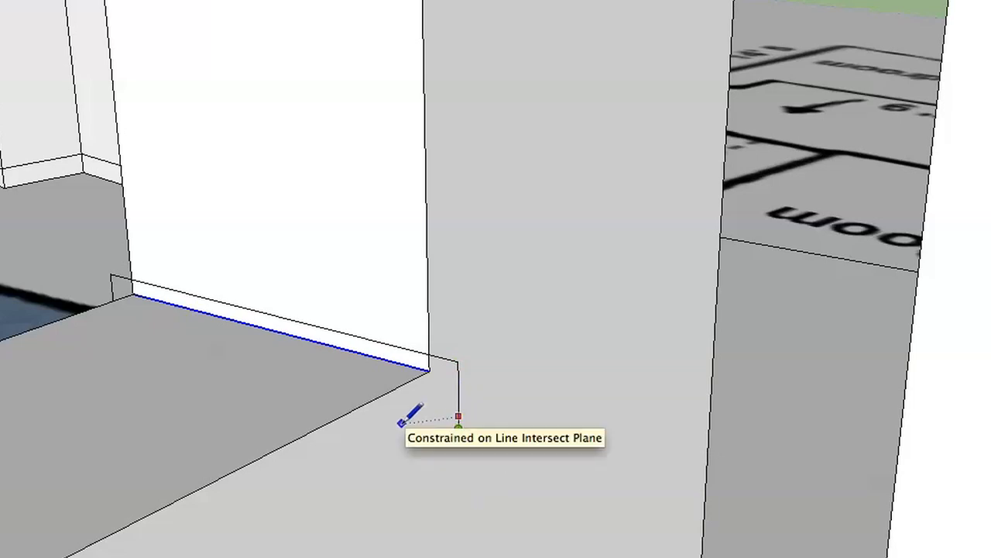
click(431, 373)
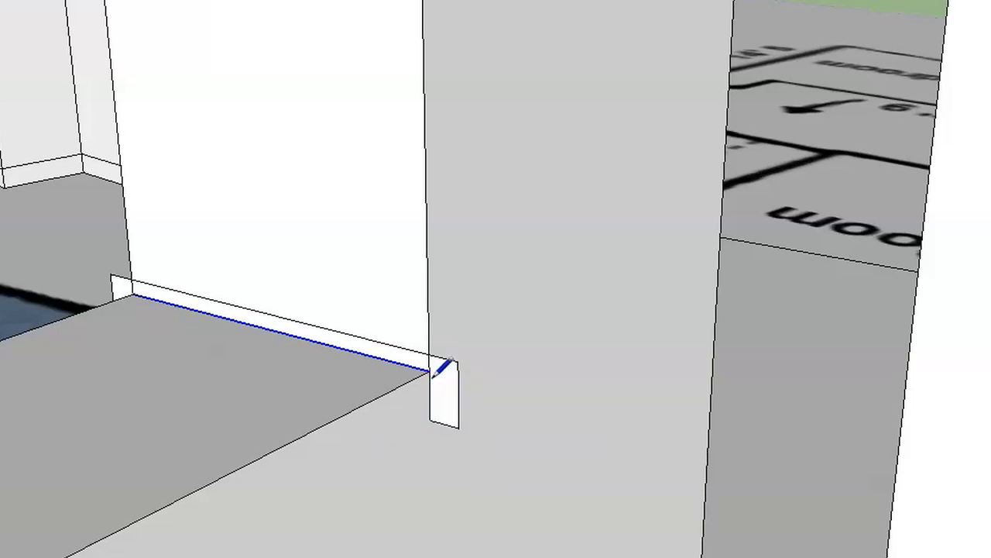
Move the trim profile from the jamb corner along the red axis to a point partway along the window sill.
middle_drag(430, 377, 431, 325)
scroll(430, 377, down, 8)
mouse_move(430, 377)
middle_down()
mouse_move(480, 364)
mouse_move(480, 325)
middle_up()
scroll(687, 342, down, 2)
scroll(686, 342, up, 10)
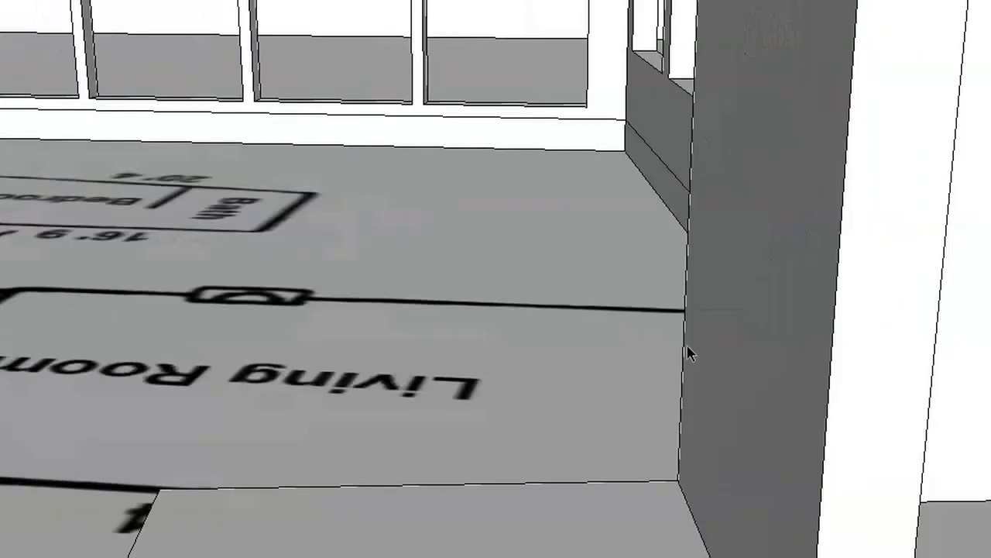
scroll(686, 343, down, 3)
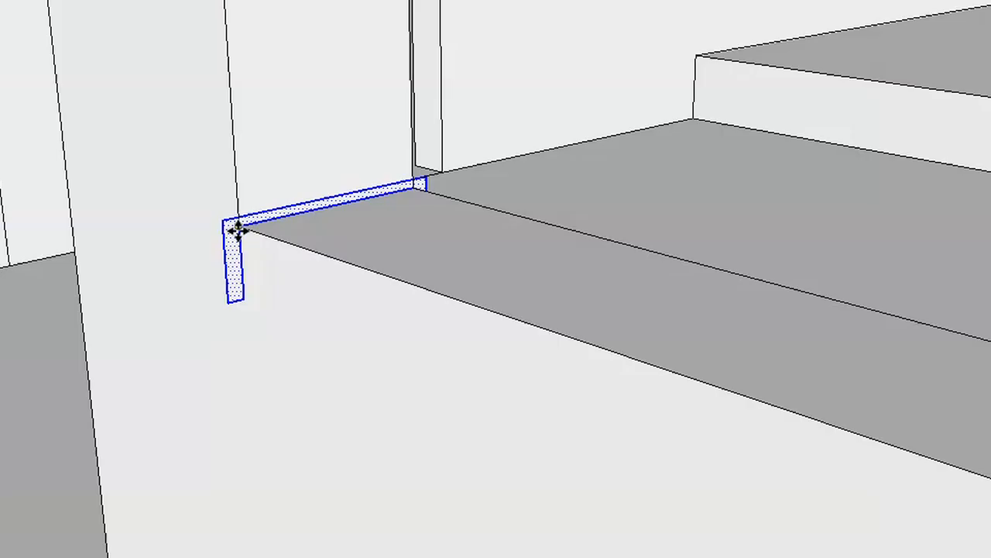
click(244, 231)
scroll(244, 230, down, 3)
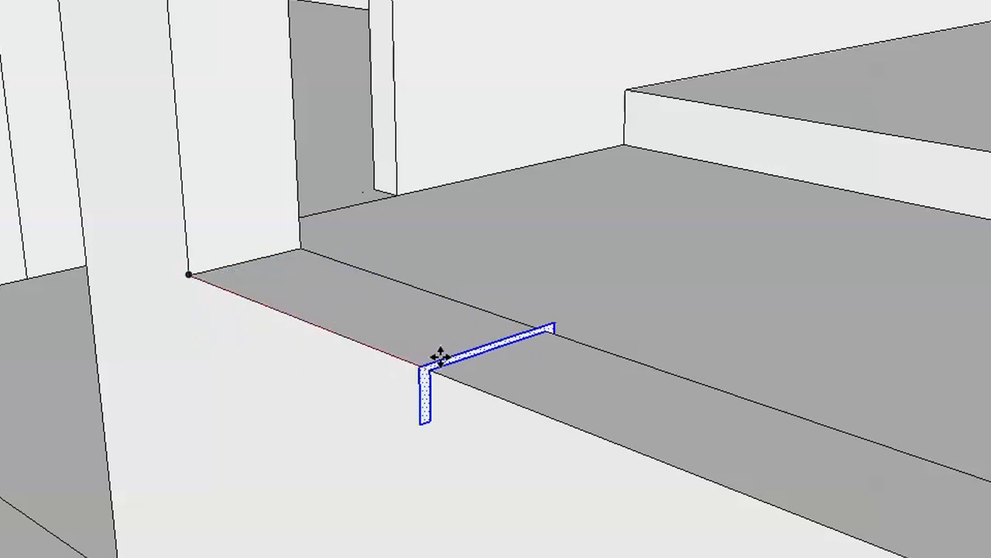
click(476, 380)
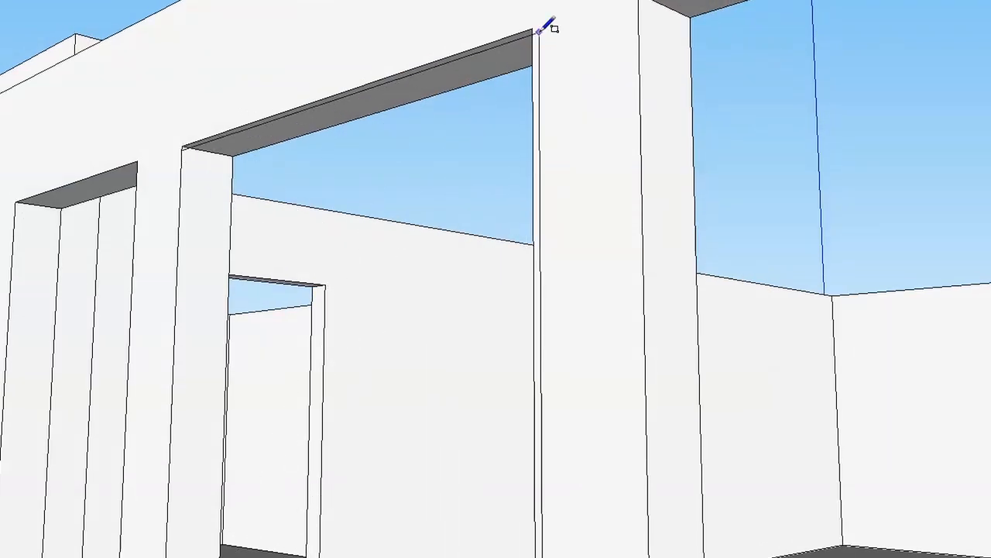
Draw a rectangle from corner to corner across the window opening and select its face.
click(532, 31)
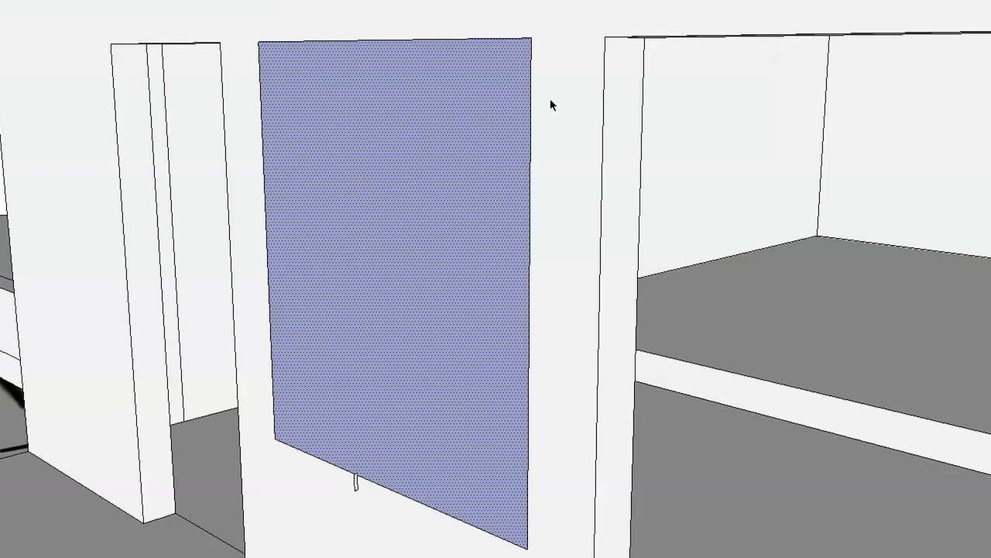
scroll(310, 396, up, 1)
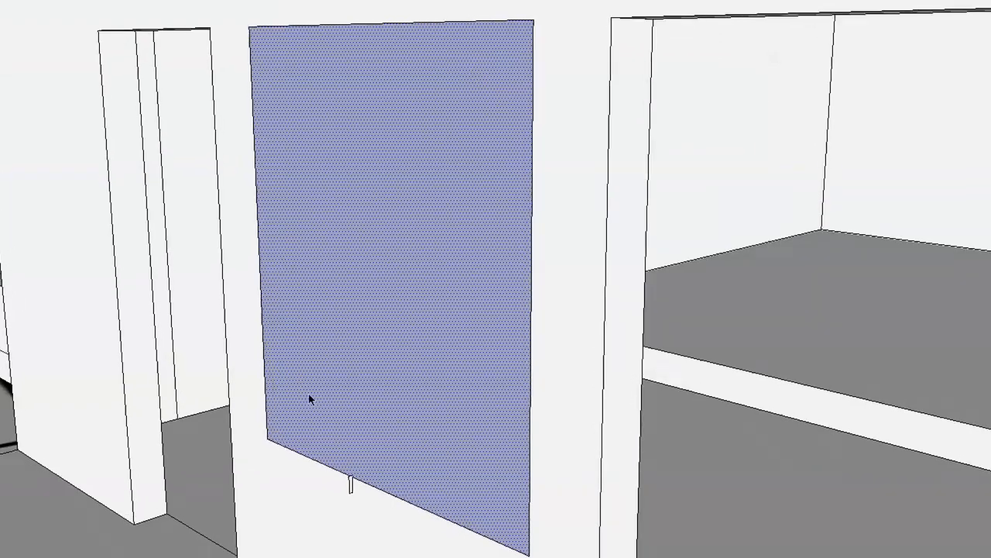
middle_drag(310, 397, 186, 321)
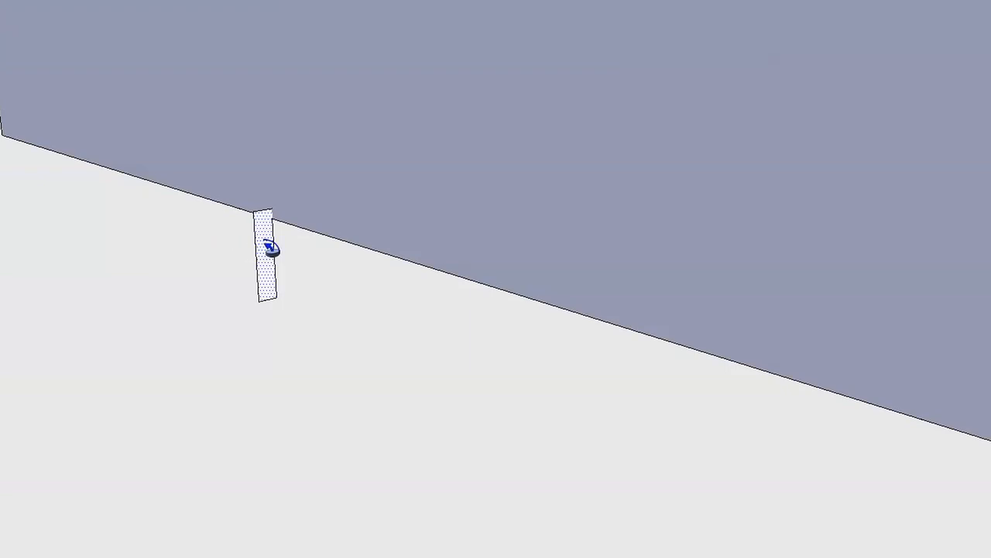
Select all connected faces of the window trim and reverse them, leaving the trim deselected.
scroll(270, 248, down, 10)
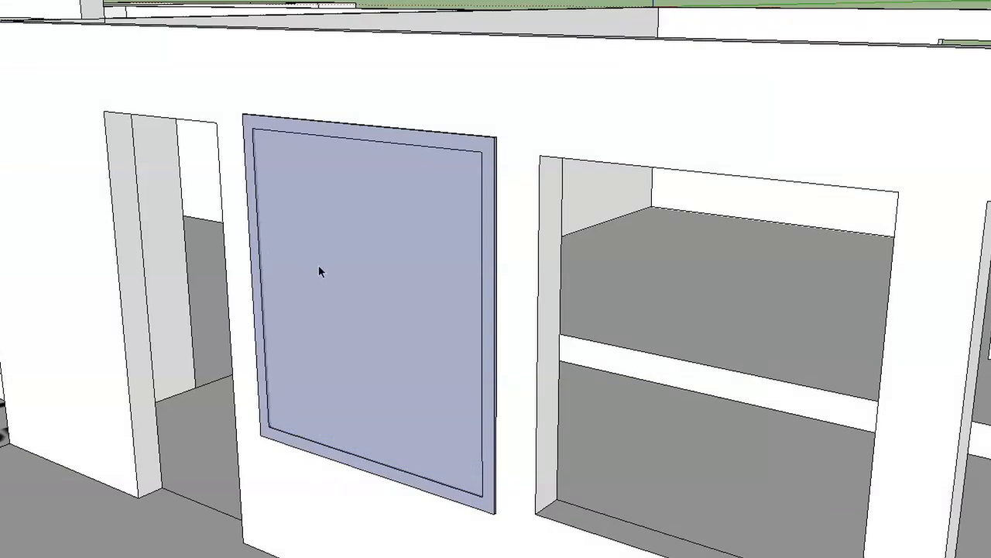
triple_click(318, 265)
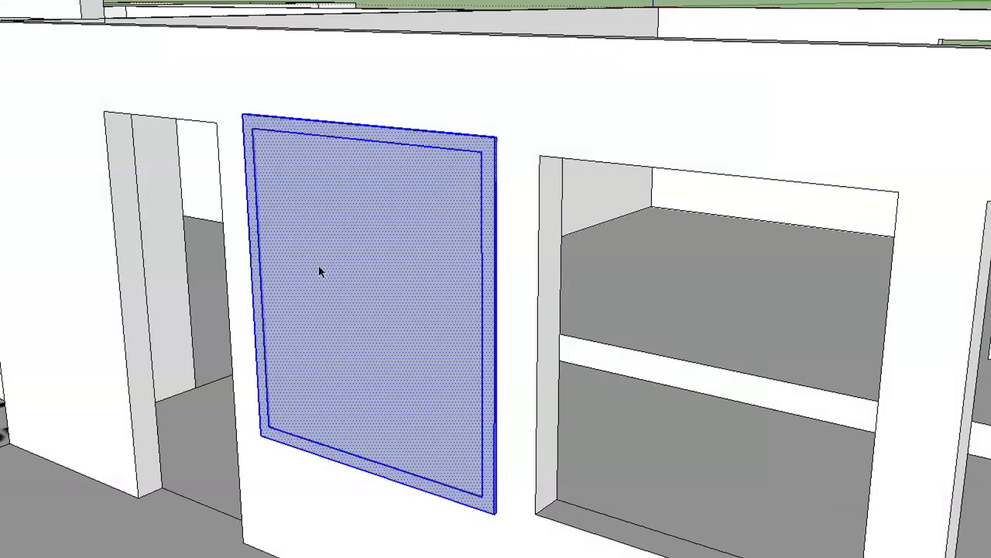
right_click(379, 296)
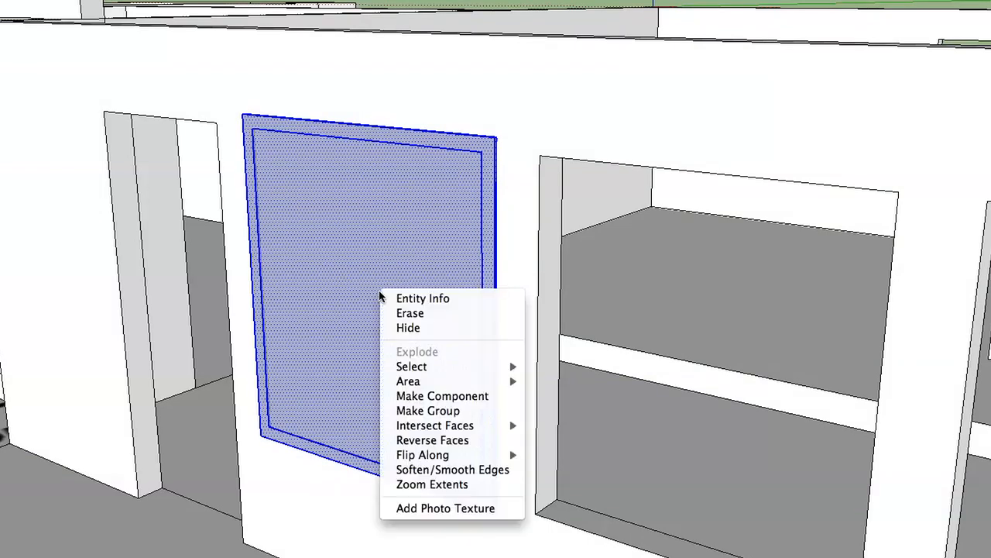
click(479, 438)
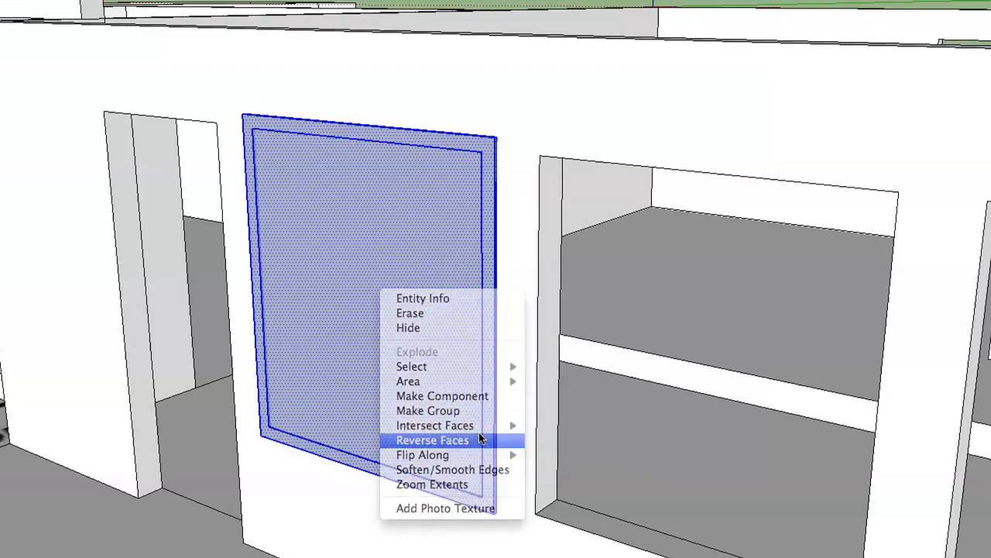
scroll(478, 438, down, 2)
click(393, 26)
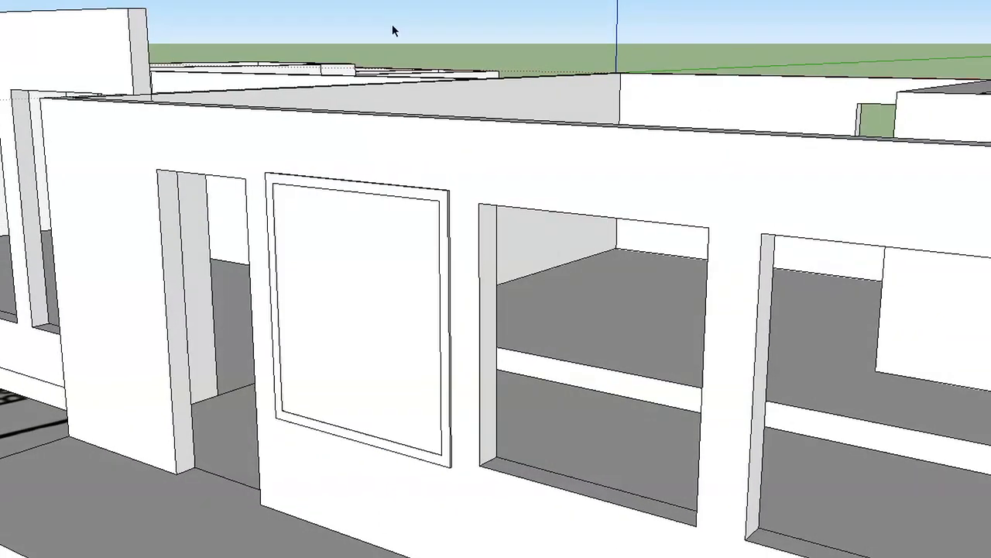
scroll(394, 31, up, 5)
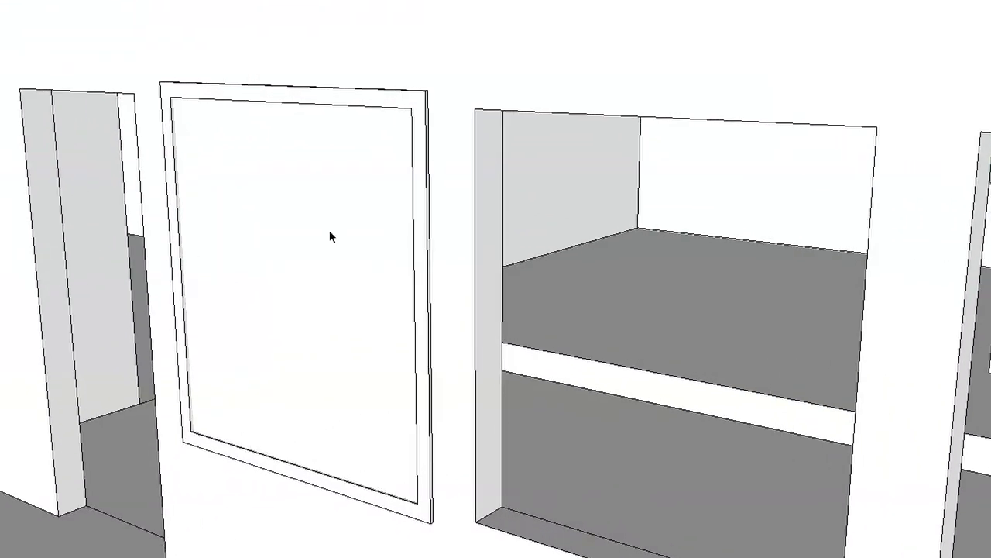
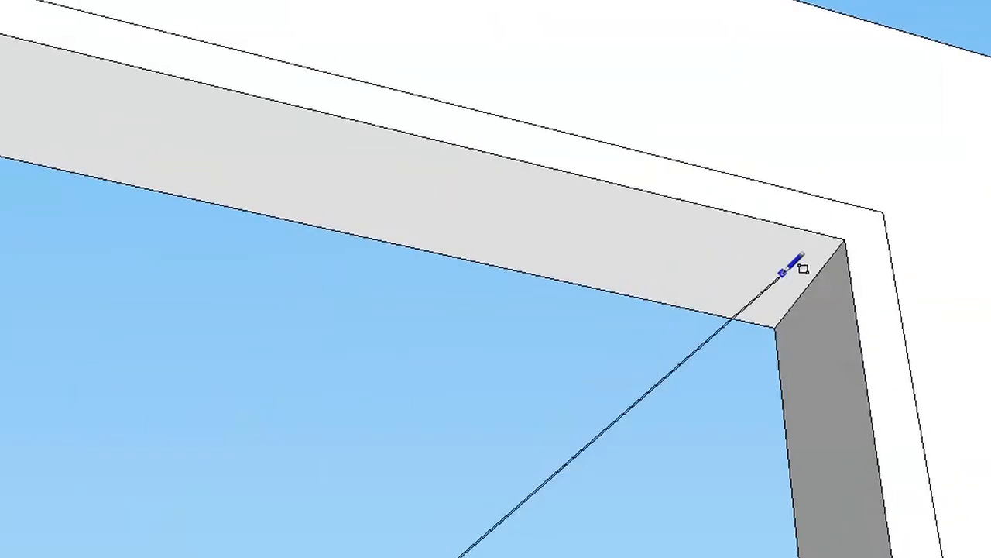
Complete the glass pane rectangle across the window opening at the midpoint of the frame's depth at the upper corner.
click(807, 284)
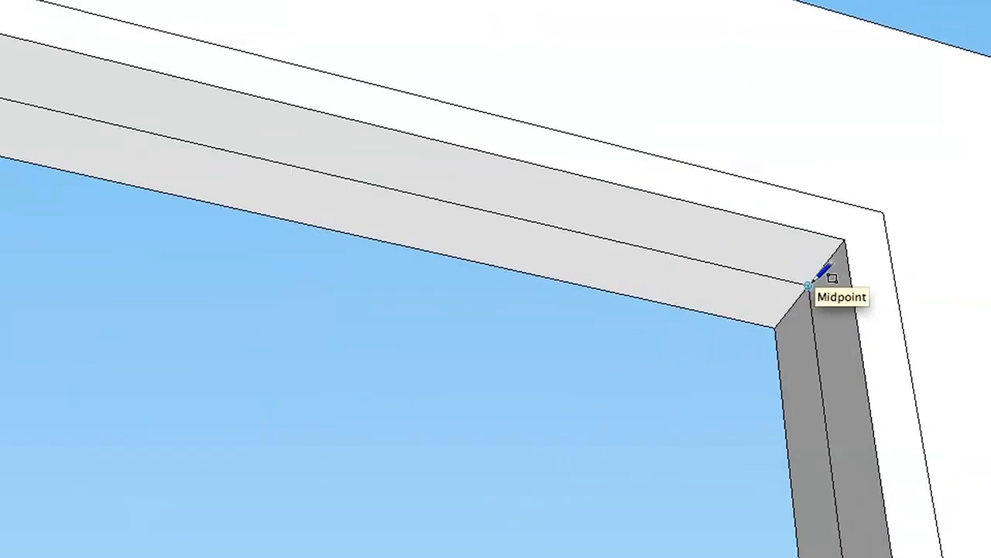
click(811, 284)
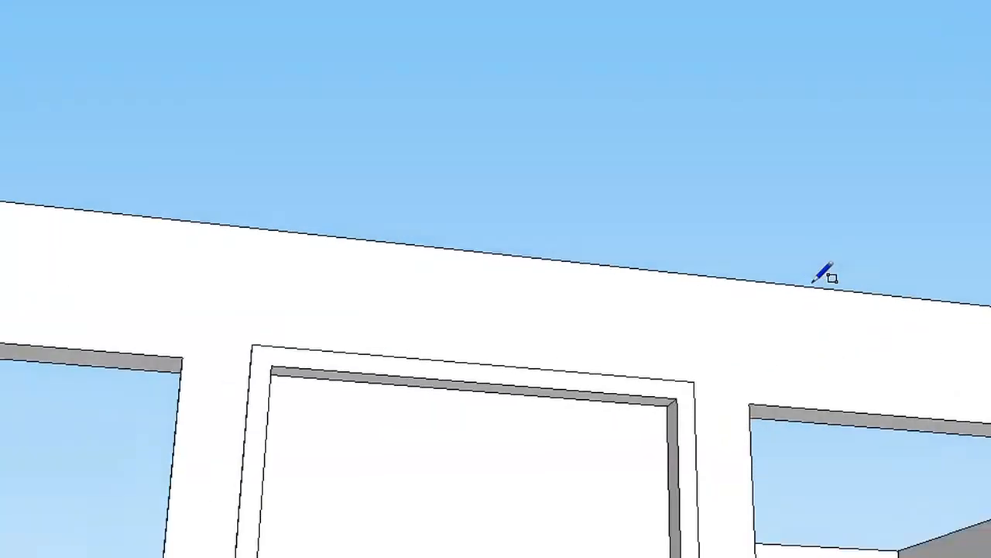
key(space)
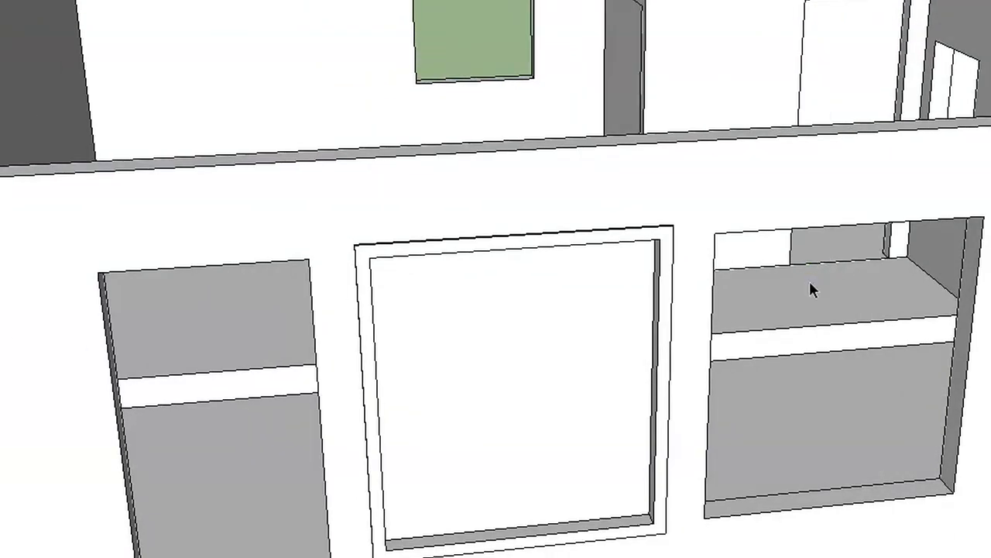
Select the pane face and paint it with a white color at 15% opacity to make it transparent glass.
click(519, 326)
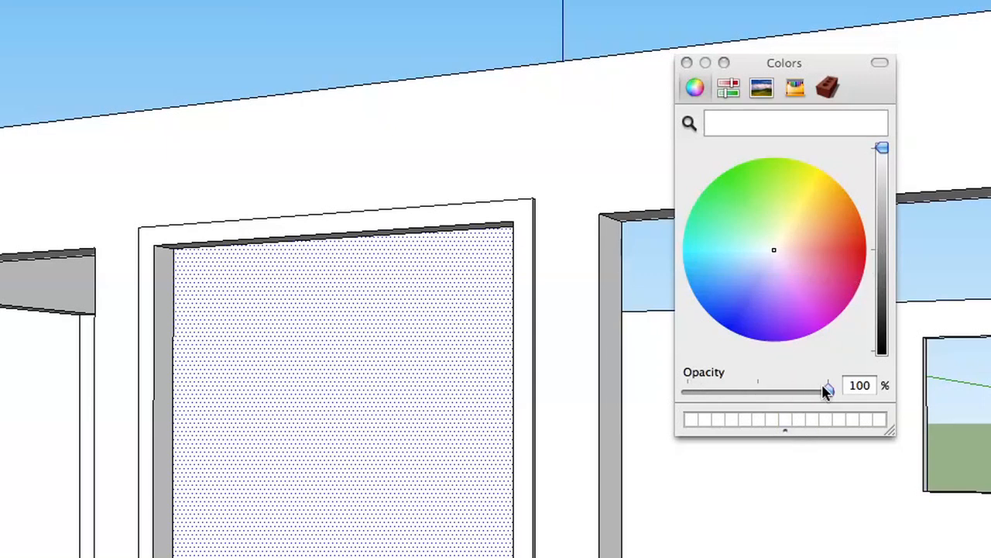
drag(827, 393, 710, 393)
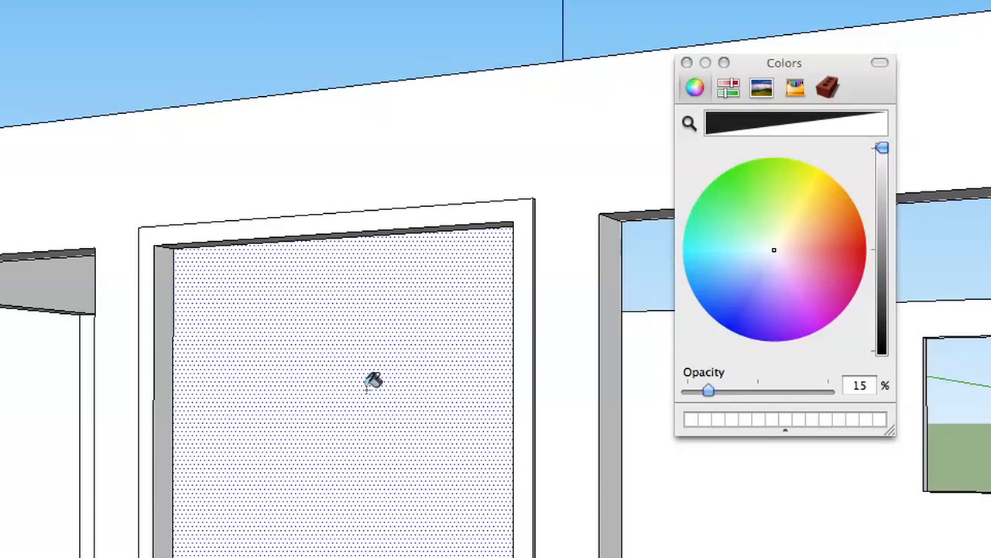
scroll(374, 381, up, 5)
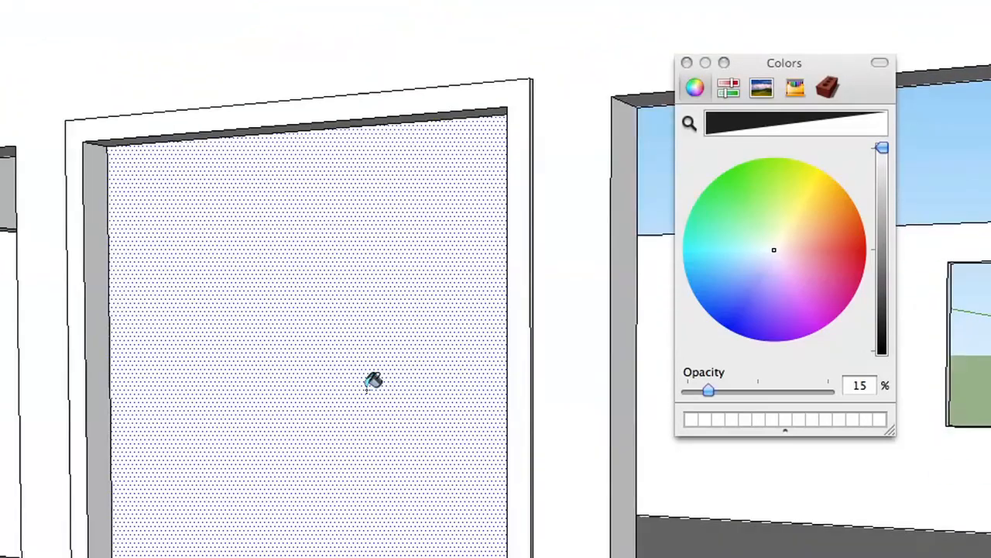
click(219, 271)
scroll(218, 272, down, 3)
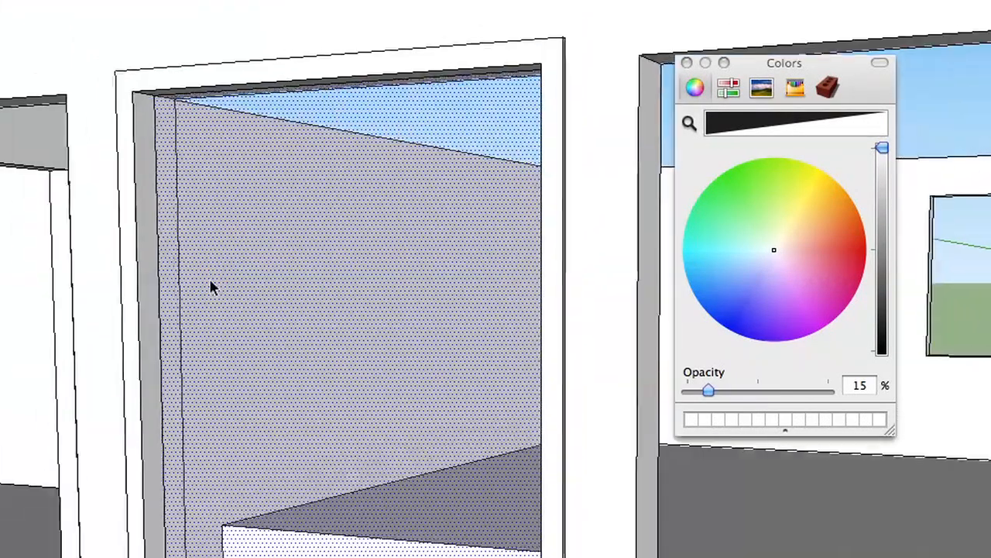
scroll(344, 257, down, 2)
click(686, 63)
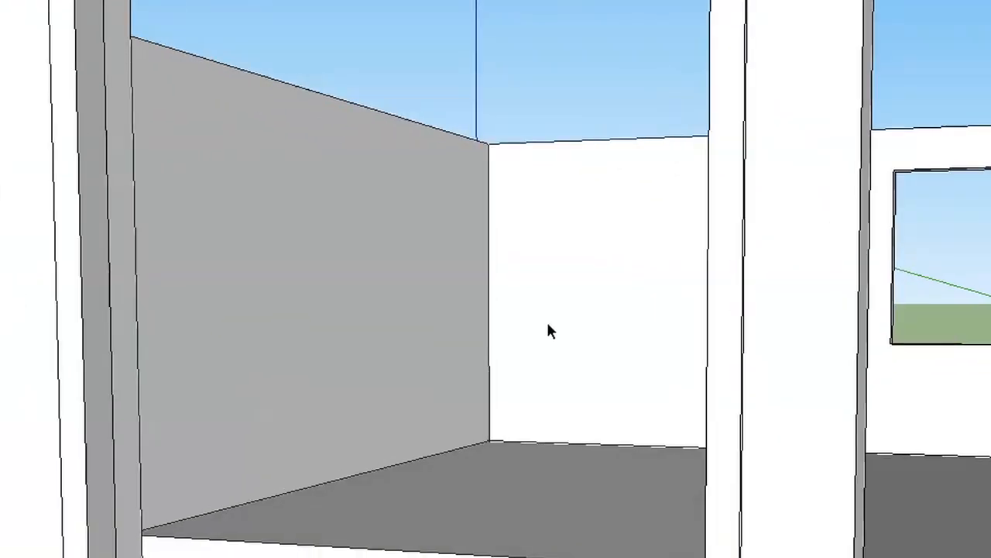
click(476, 254)
scroll(475, 251, down, 5)
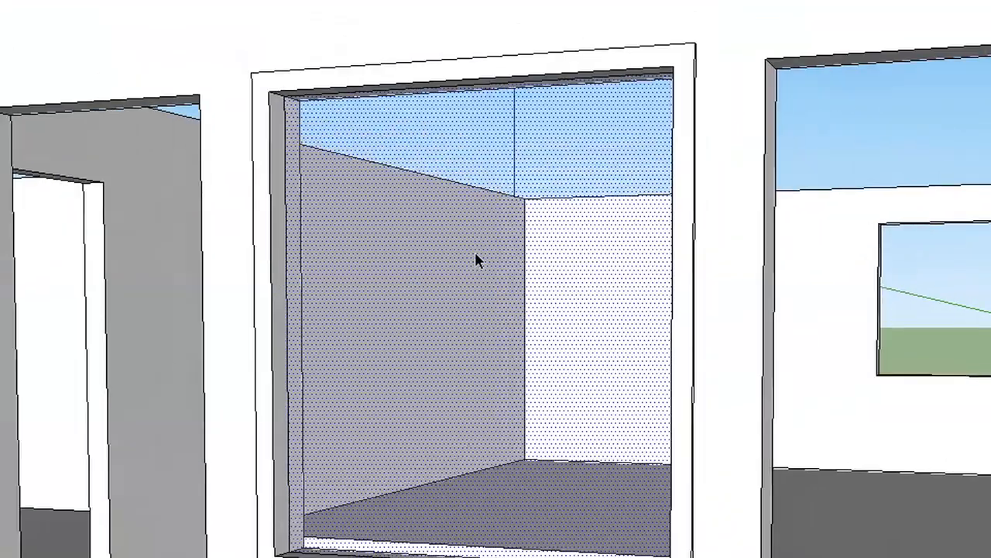
click(417, 2)
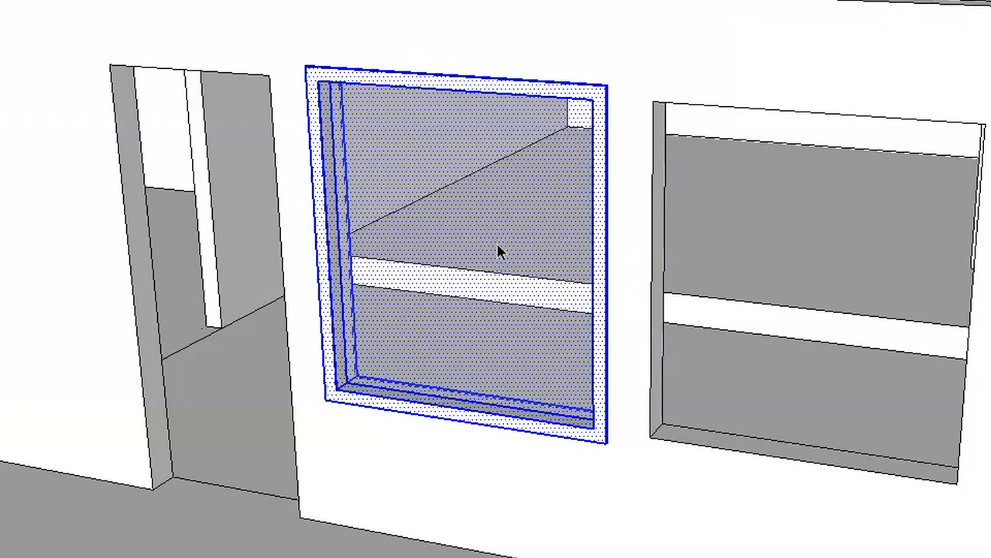
Make a group from the selected window trim and glass pane.
right_click(497, 242)
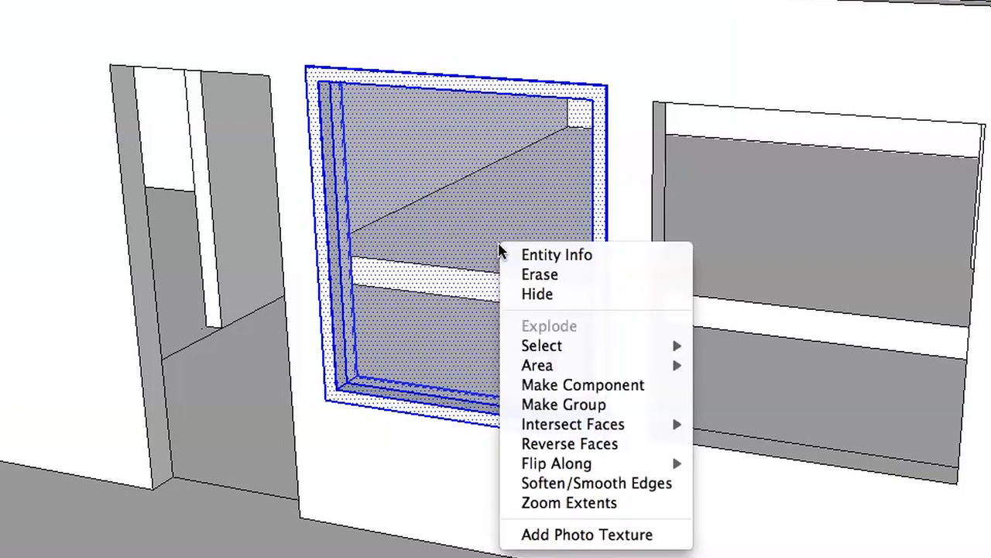
click(571, 405)
scroll(570, 404, down, 5)
click(514, 3)
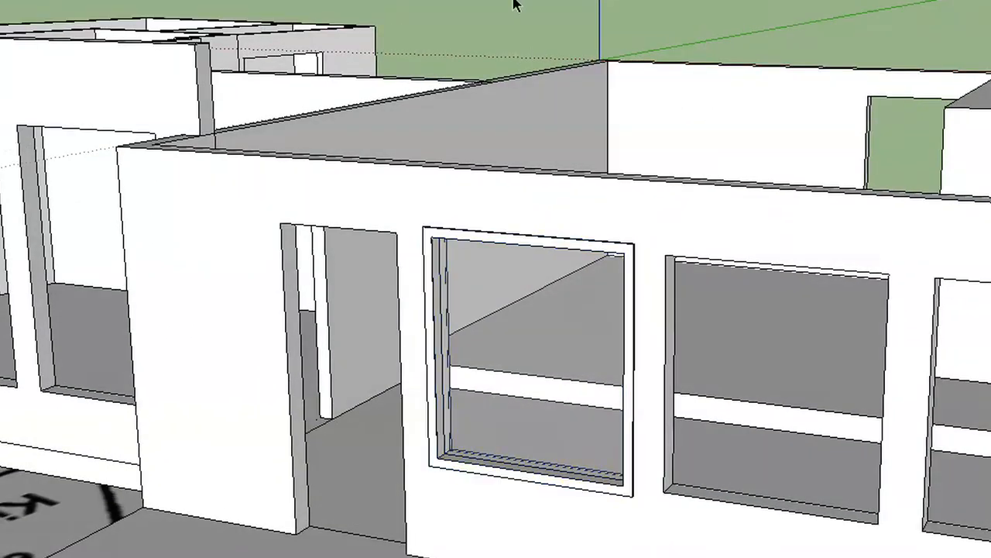
Turn on the X-ray face style.
middle_drag(596, 372, 589, 419)
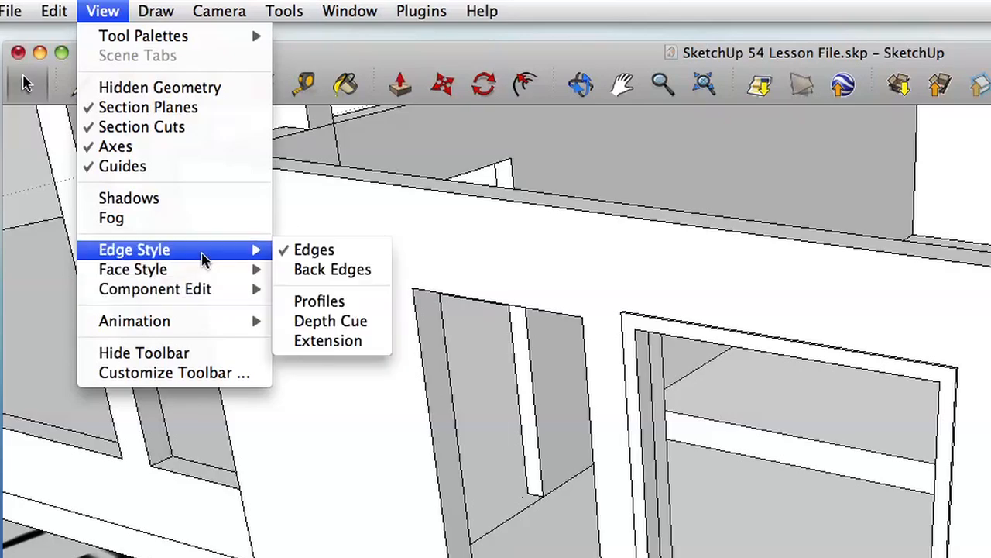
mouse_move(205, 269)
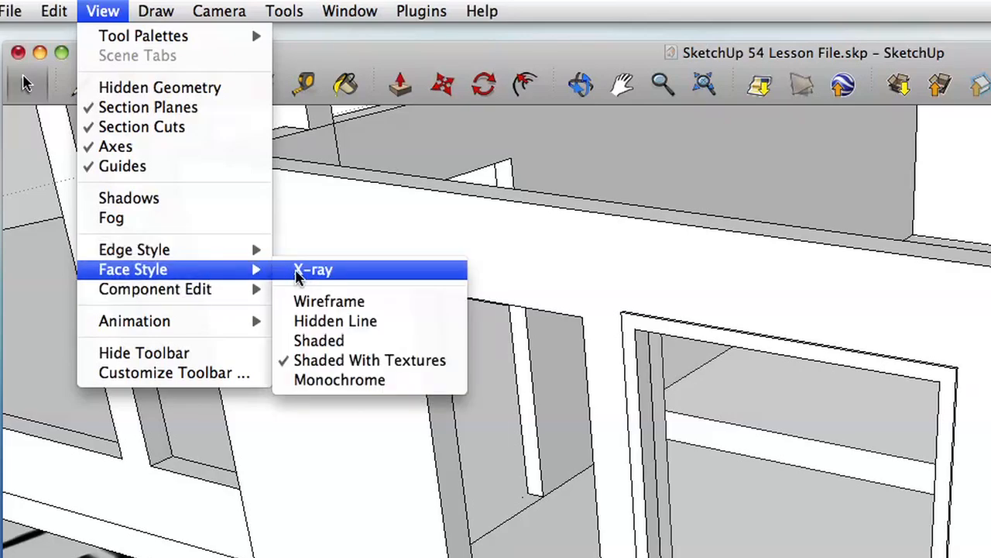
click(320, 272)
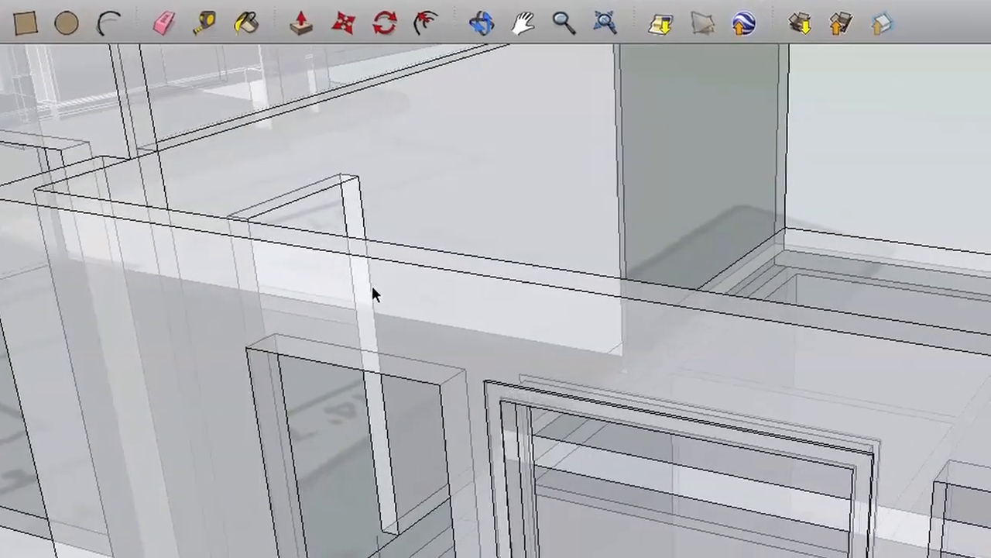
Copy the window group by the opening's upper back corner into the two neighbouring openings of the same wall.
scroll(323, 257, up, 5)
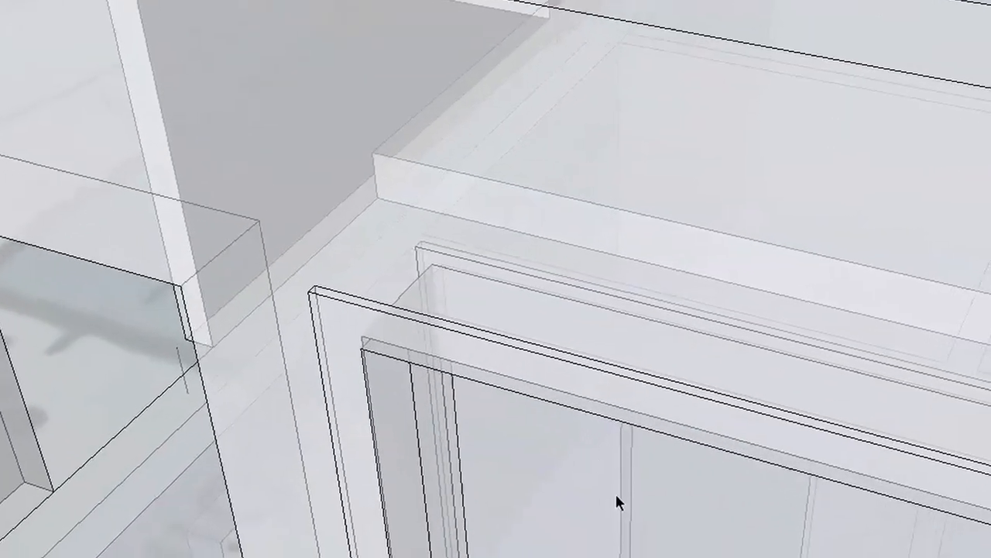
click(591, 477)
scroll(592, 479, down, 4)
scroll(574, 469, up, 5)
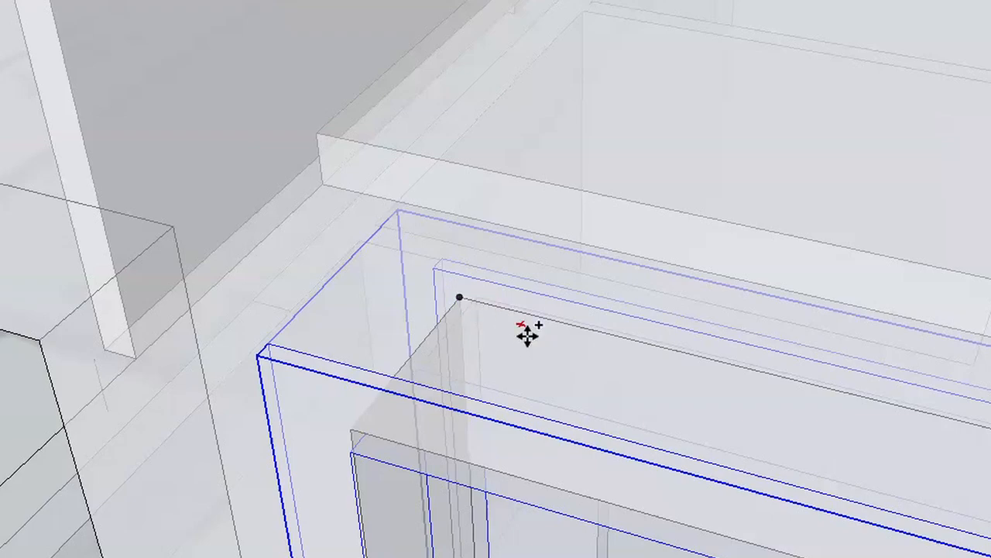
click(465, 302)
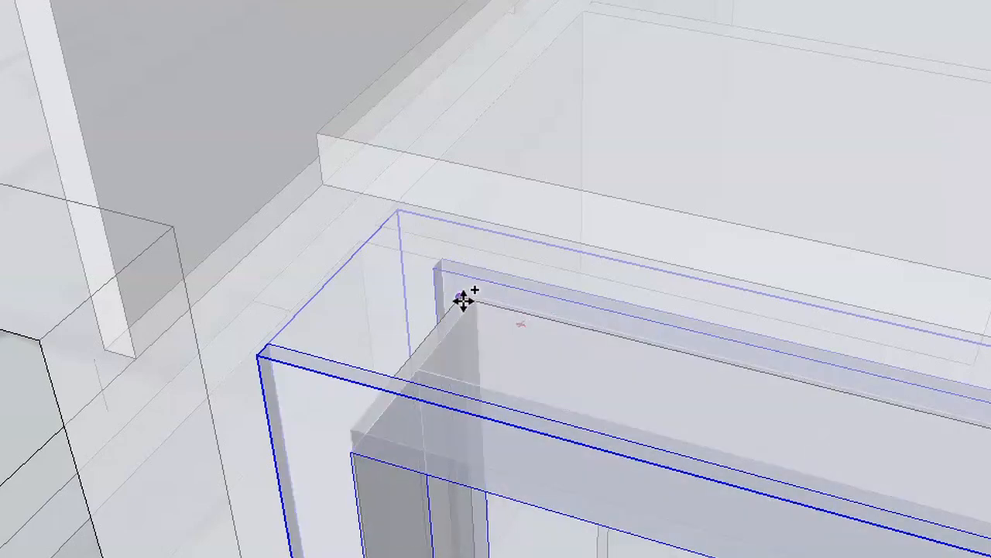
scroll(590, 391, up, 5)
scroll(590, 391, up, 6)
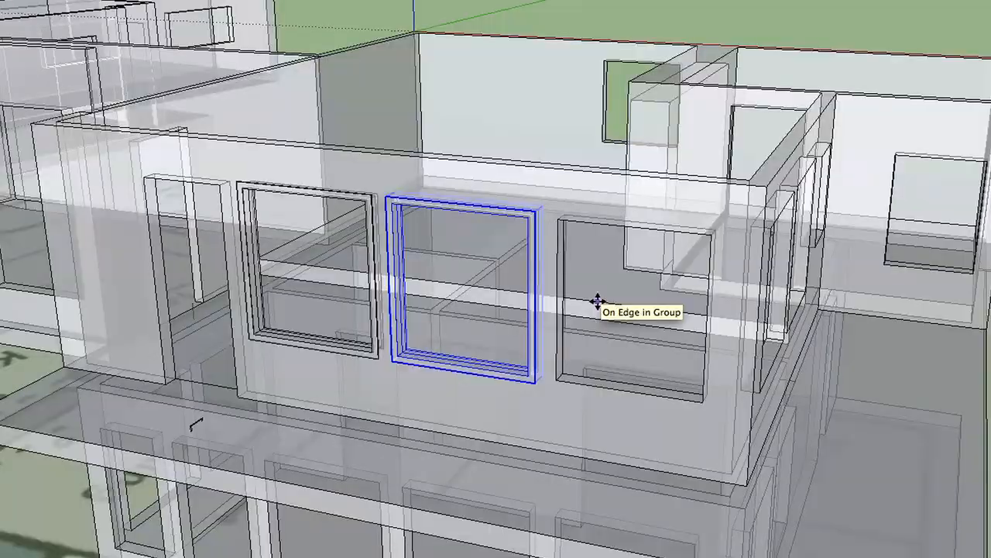
click(598, 302)
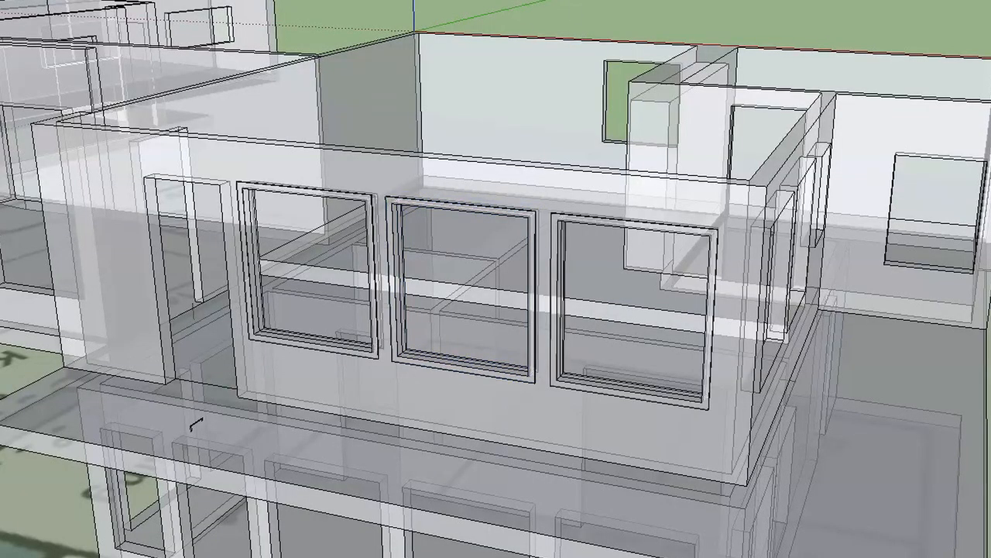
Turn off the X-ray face style.
key(x)
middle_drag(535, 201, 564, 55)
mouse_move(465, 326)
middle_down()
mouse_move(485, 257)
mouse_move(601, 233)
middle_up()
scroll(601, 228, up, 2)
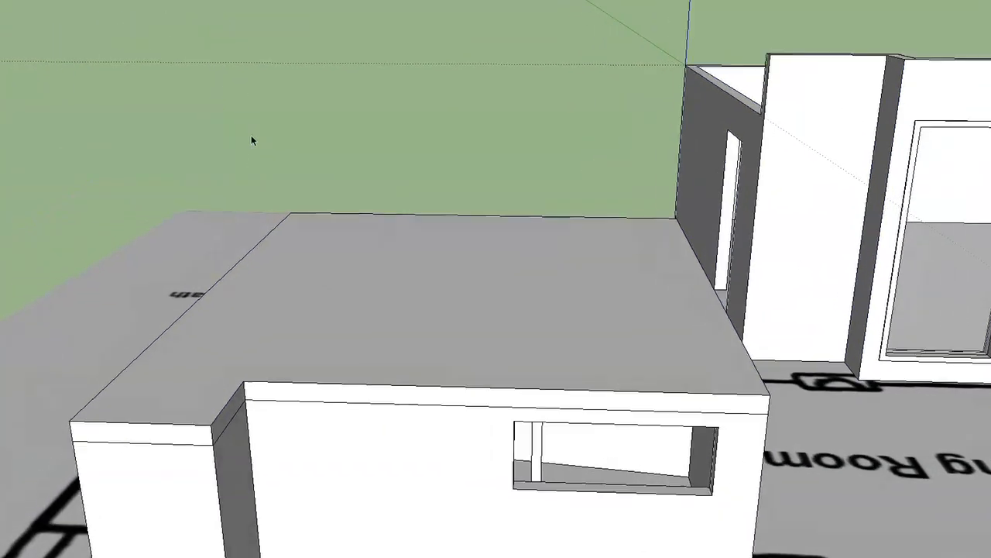
Draw a door-shaped rectangle on the flat roof slab and rotate it upright about its short edge.
key(l)
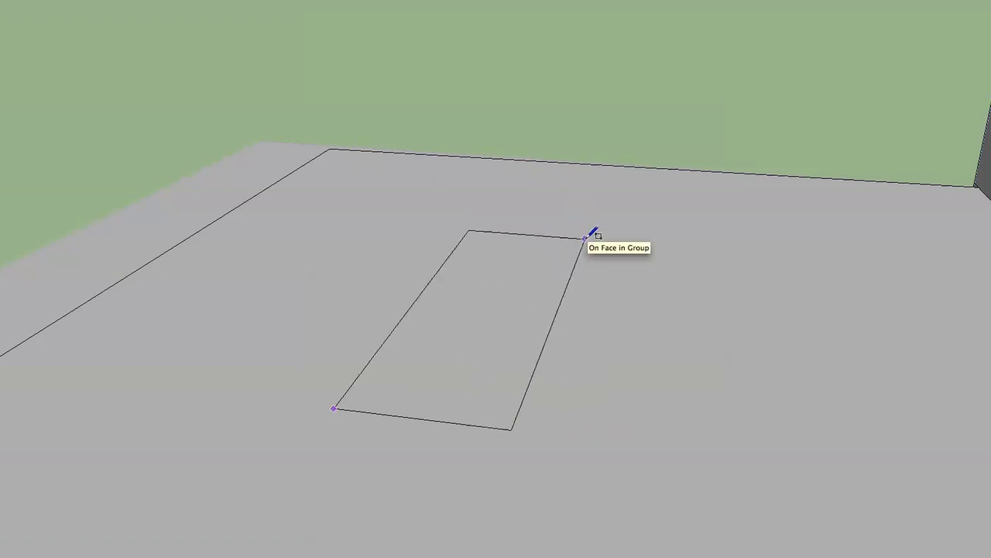
double_click(410, 335)
key(q)
middle_drag(467, 335, 508, 334)
middle_drag(545, 334, 629, 299)
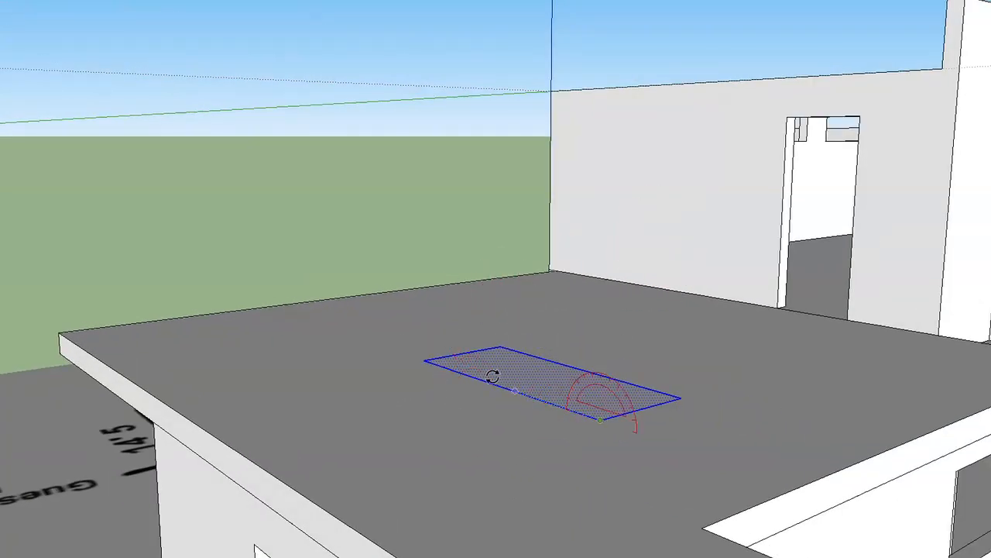
click(429, 361)
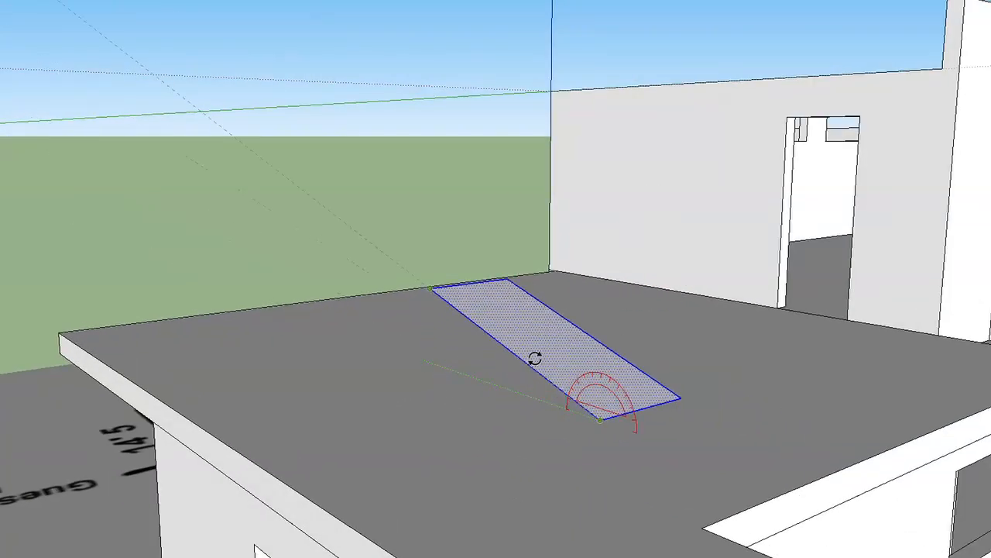
click(505, 316)
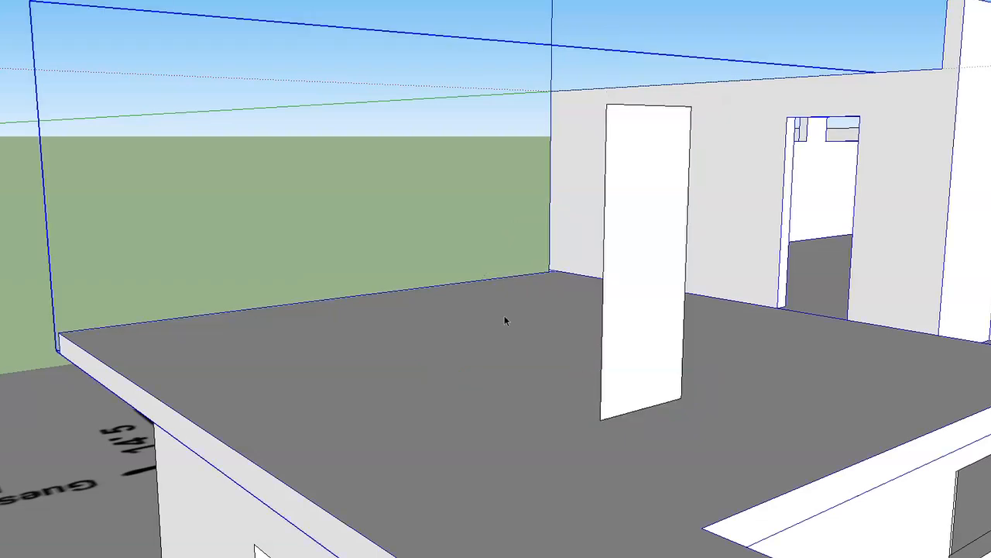
click(334, 124)
Move the upright door rectangle straight up so it floats above the flat roof slab.
click(374, 284)
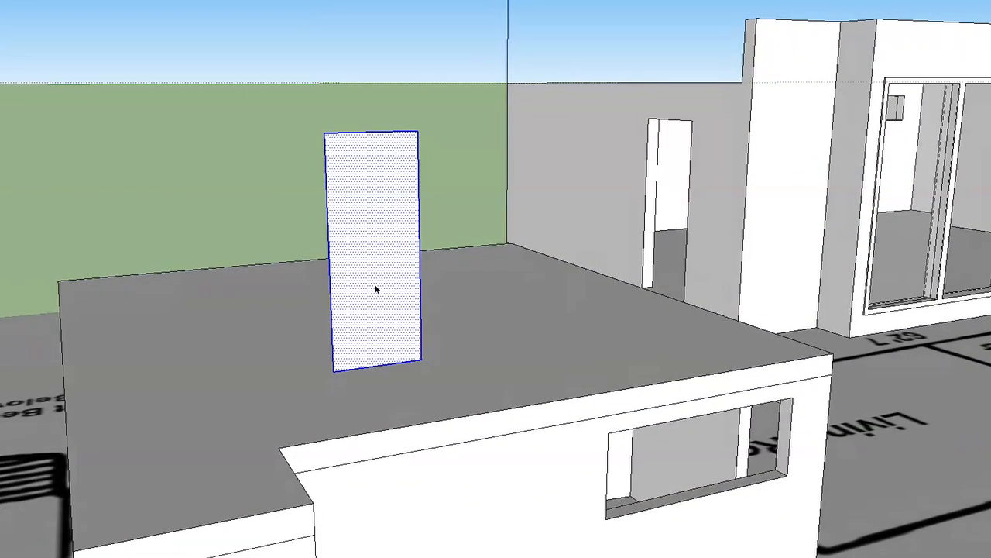
key(m)
click(375, 283)
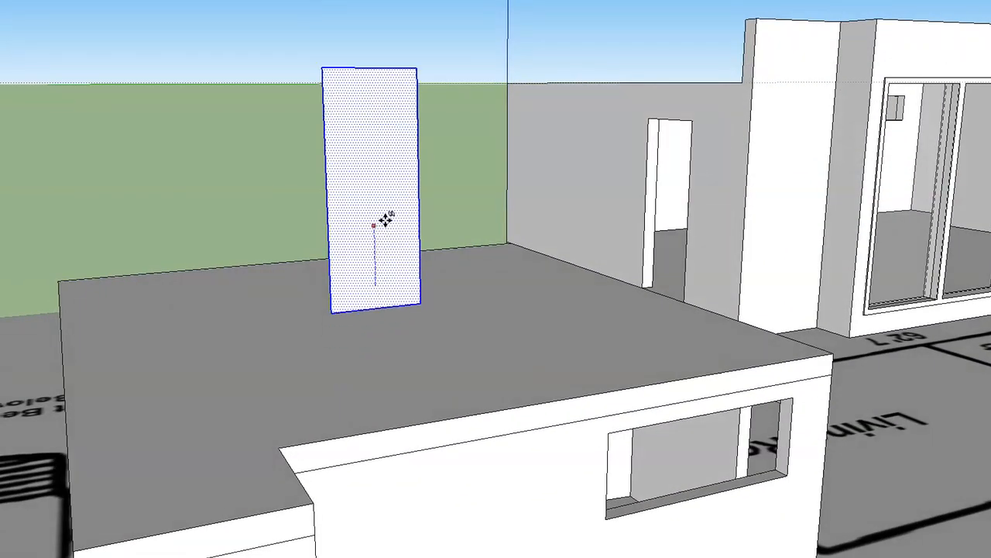
click(280, 139)
Offset the rectangle's outline outward and delete the inner face to leave an open door frame.
middle_drag(259, 131, 278, 140)
scroll(451, 212, up, 1)
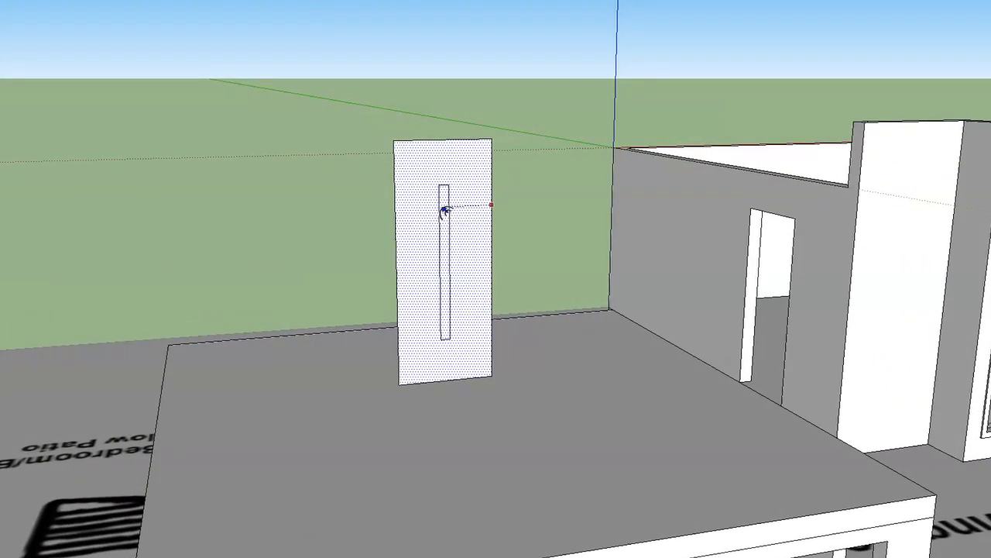
key(Return)
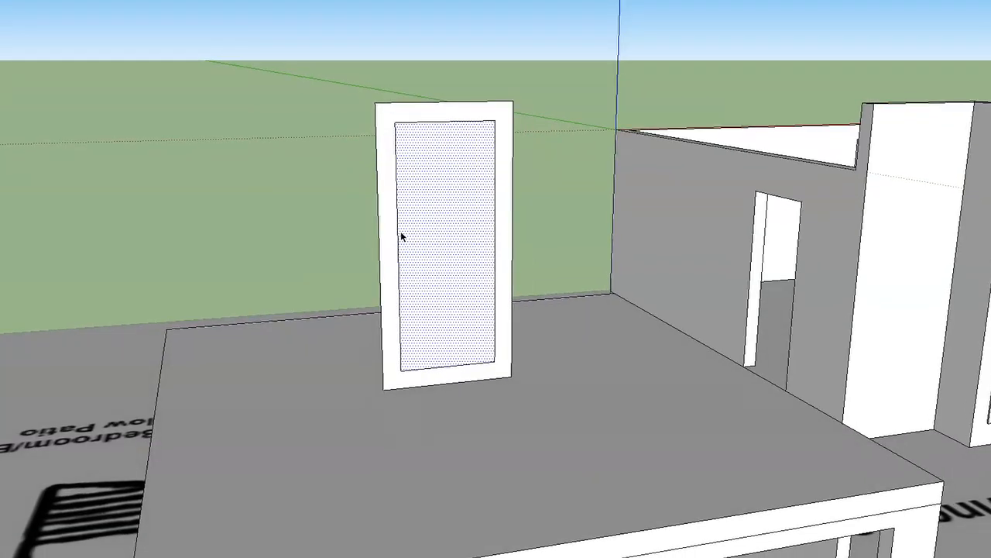
key(Delete)
Extrude the frame face to give it thickness and make the whole frame a group.
key(p)
click(396, 235)
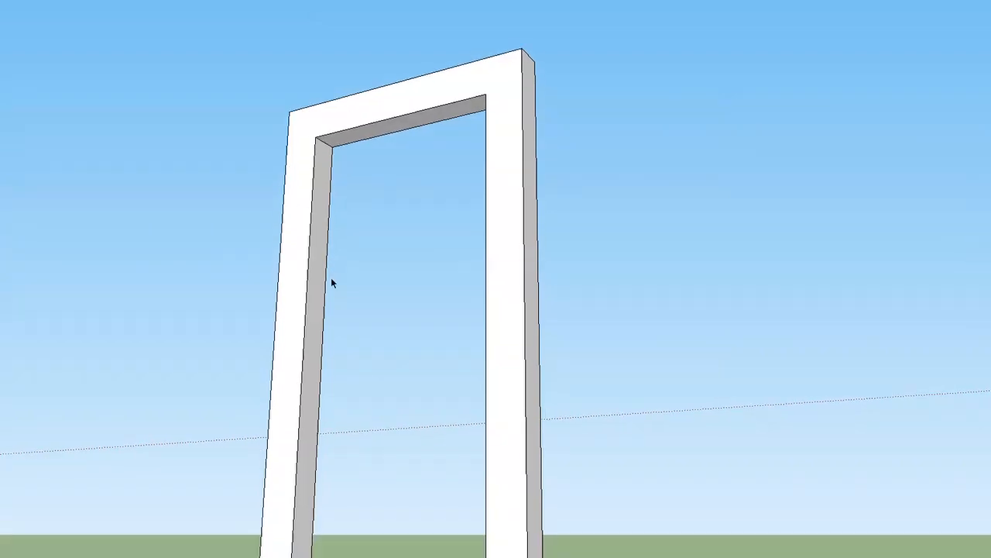
double_click(306, 139)
triple_click(306, 140)
right_click(306, 157)
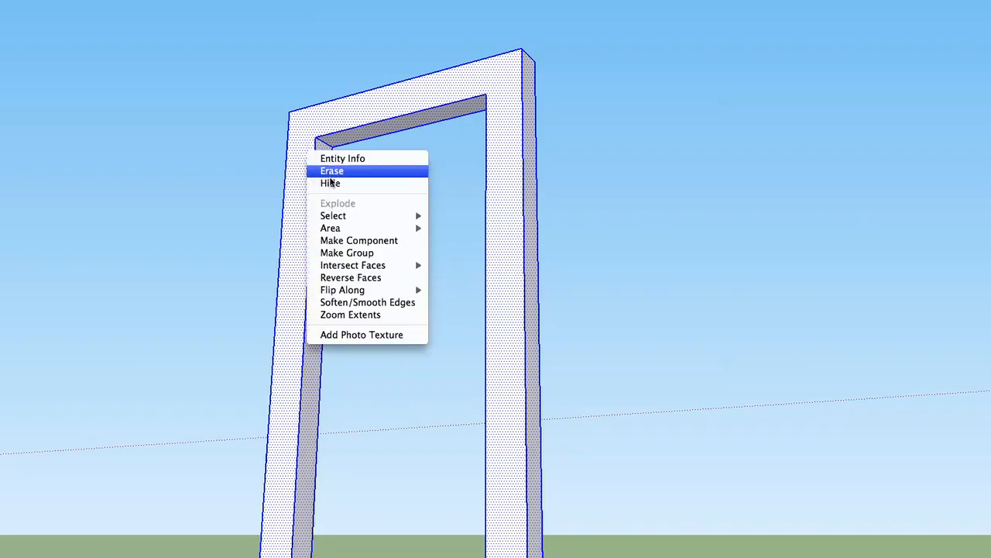
click(368, 254)
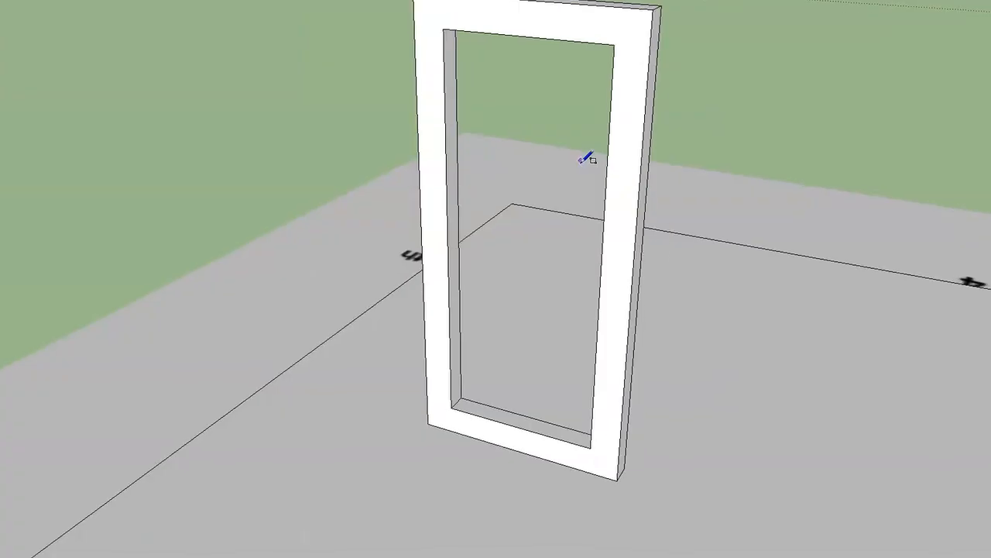
Draw a rectangle between opposite corners of the frame's opening to fill it with a face.
scroll(505, 199, up, 3)
click(437, 357)
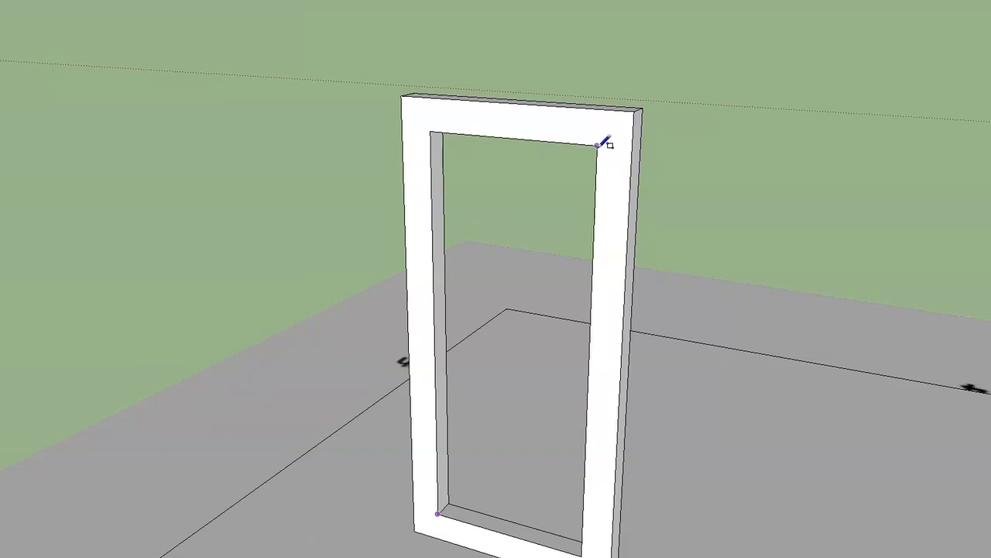
click(598, 145)
middle_drag(607, 144, 520, 197)
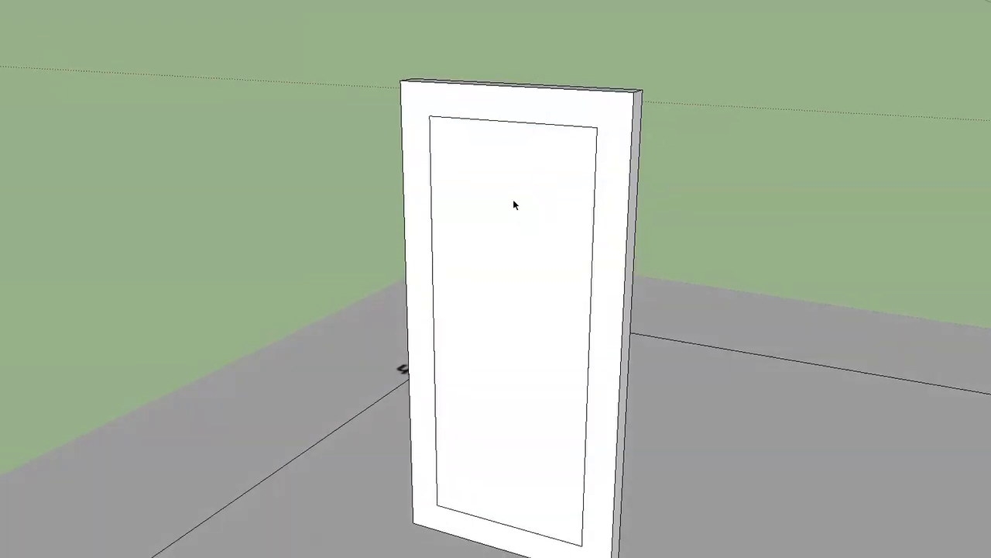
scroll(512, 202, up, 2)
middle_drag(515, 217, 465, 210)
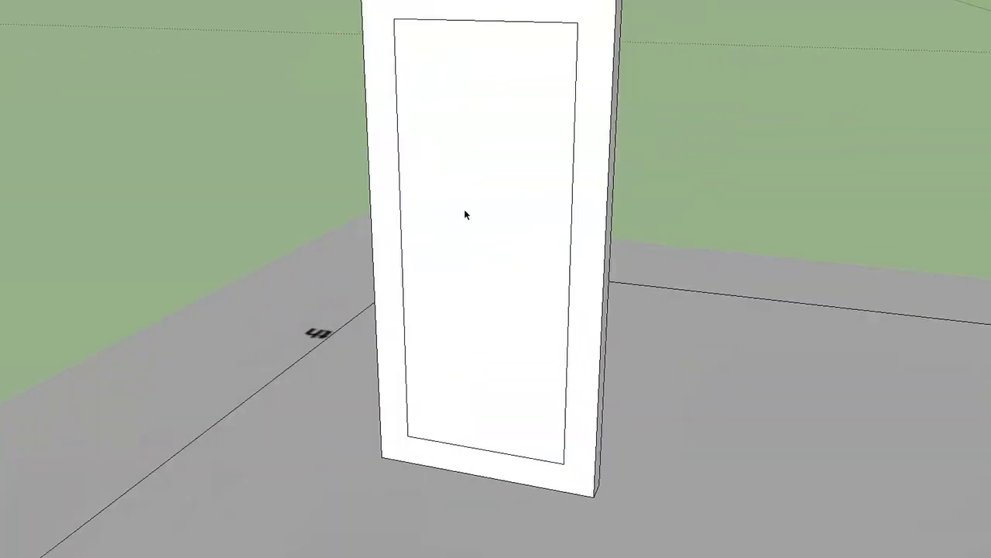
key(f)
click(472, 209)
key(Escape)
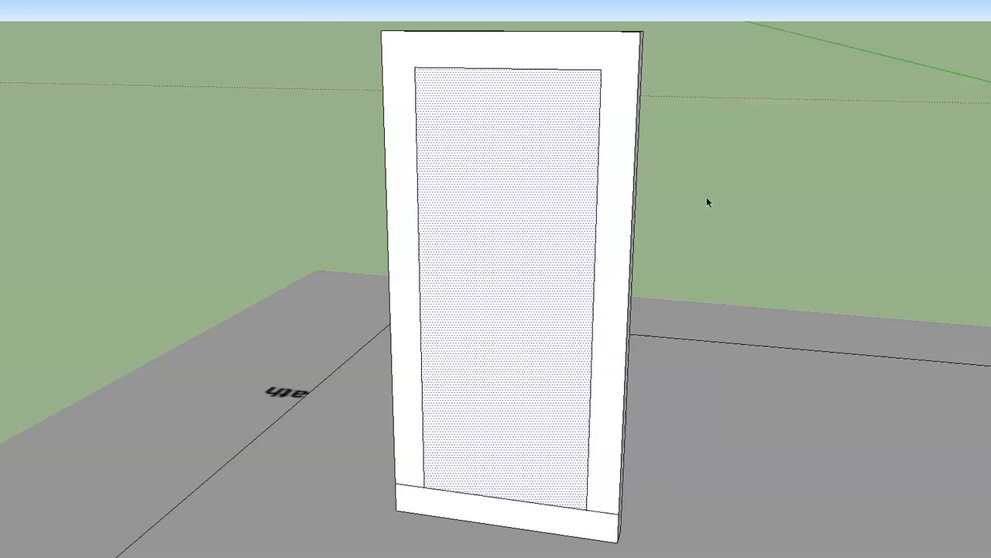
double_click(533, 326)
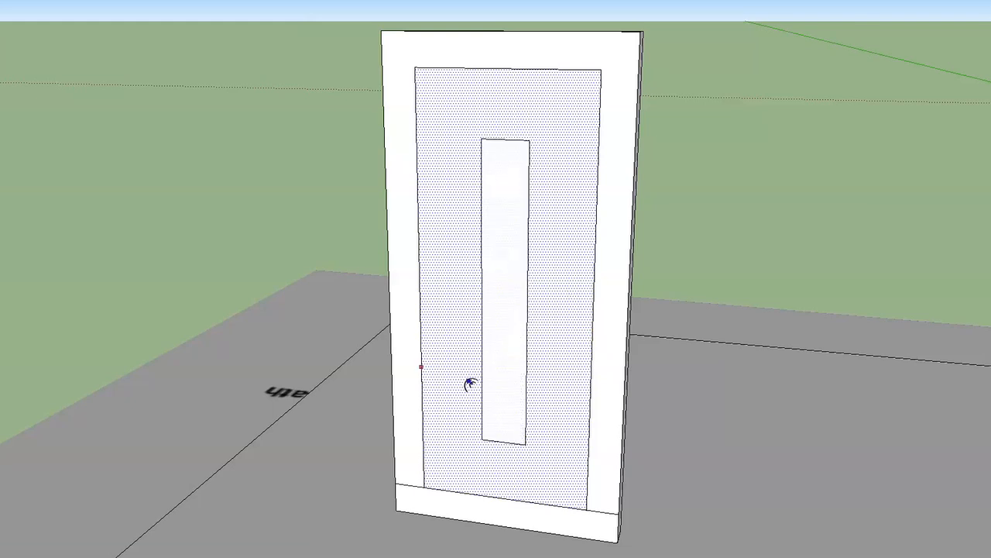
key(ctrl+z)
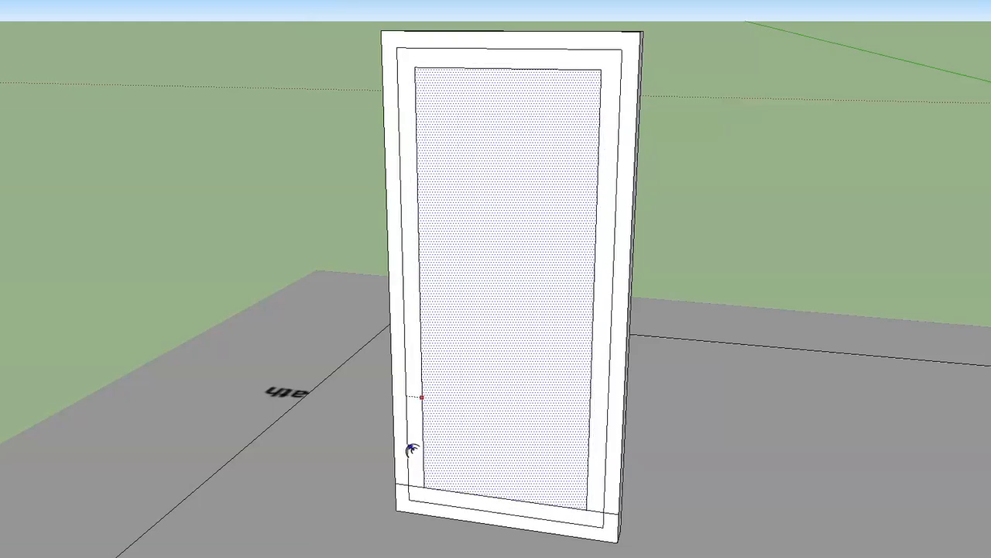
key(Escape)
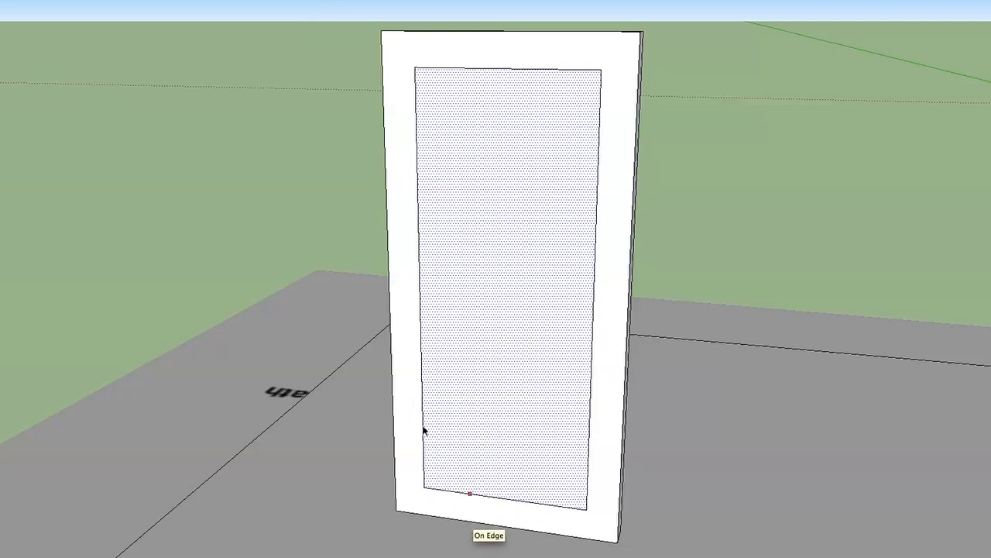
Offset the panel's two side edges and top edge outward and close the strip's lower ends with lines.
click(423, 422)
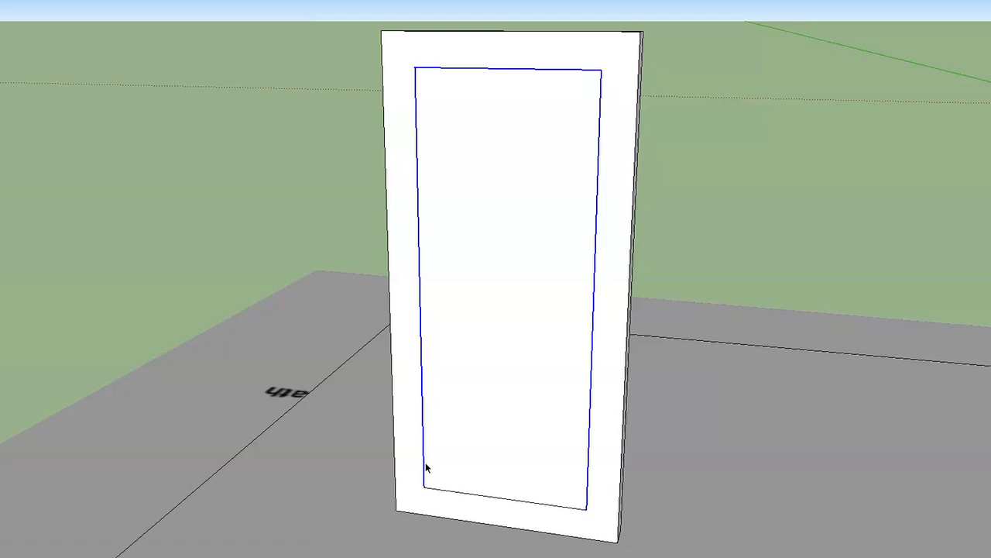
click(422, 337)
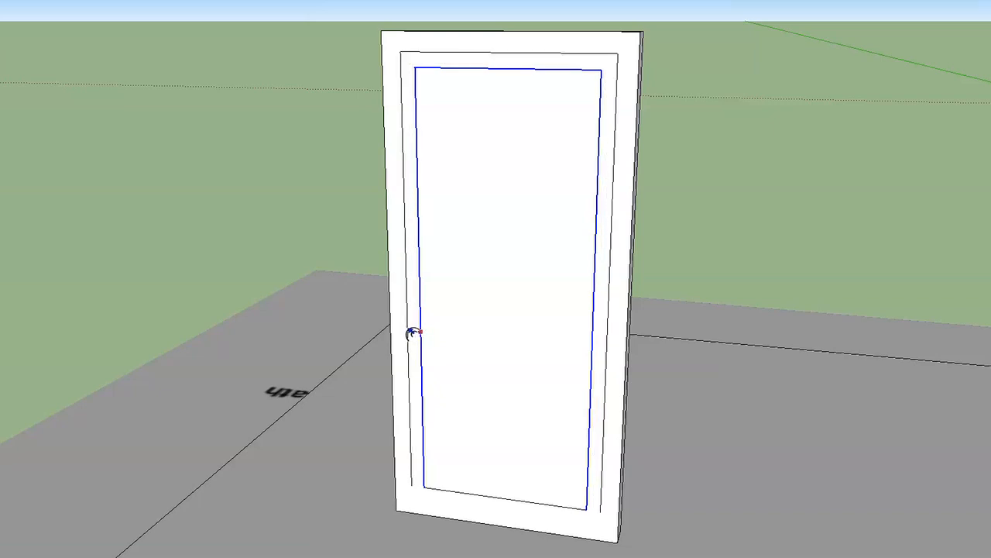
key(Return)
key(l)
scroll(355, 201, up, 5)
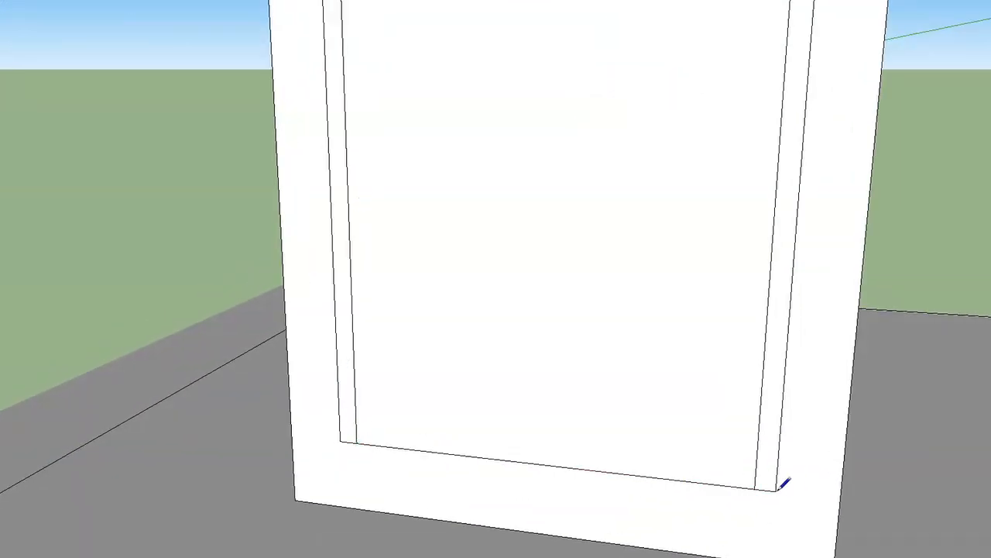
key(space)
Delete the face inside the trim strip and extrude the strip out from the door frame.
scroll(776, 489, down, 6)
click(601, 385)
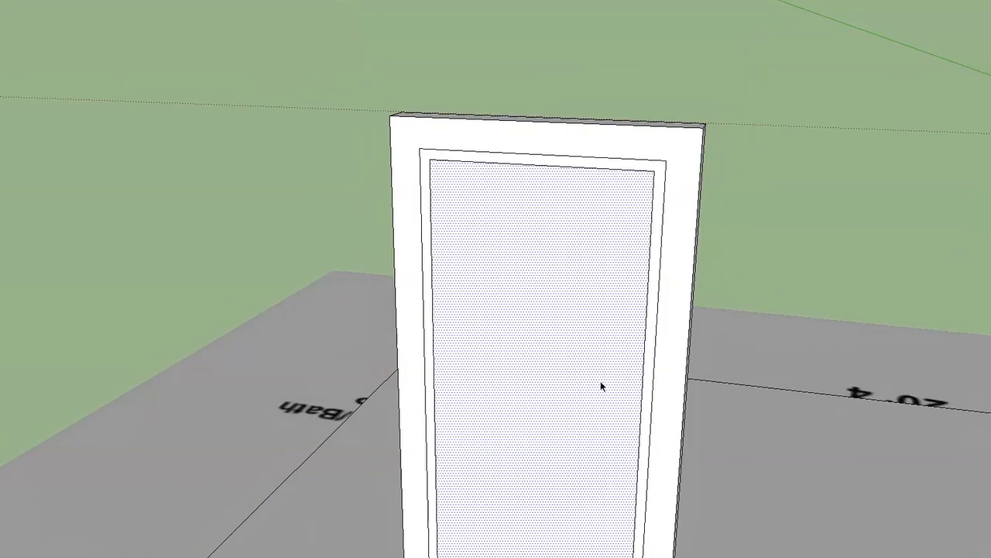
key(Delete)
key(p)
click(579, 378)
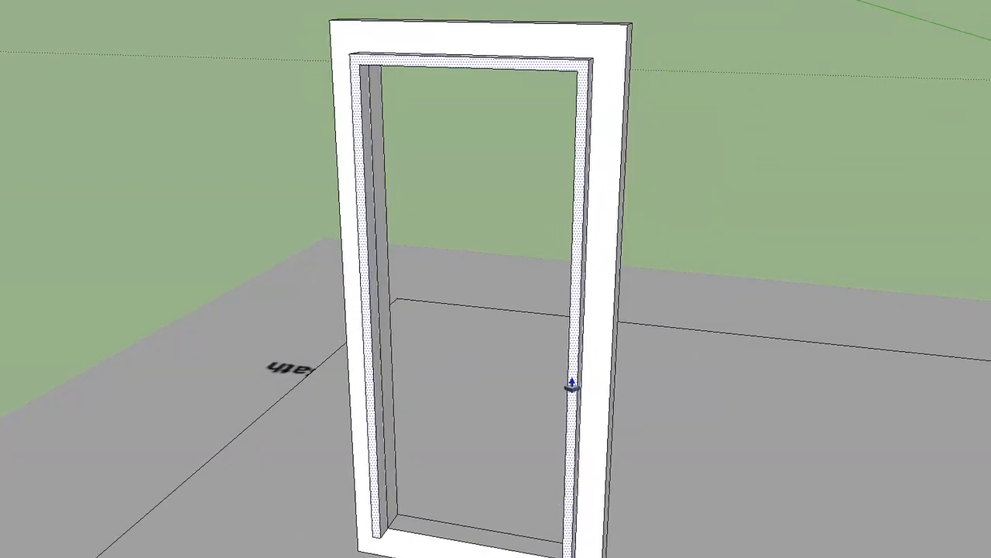
click(571, 384)
key(space)
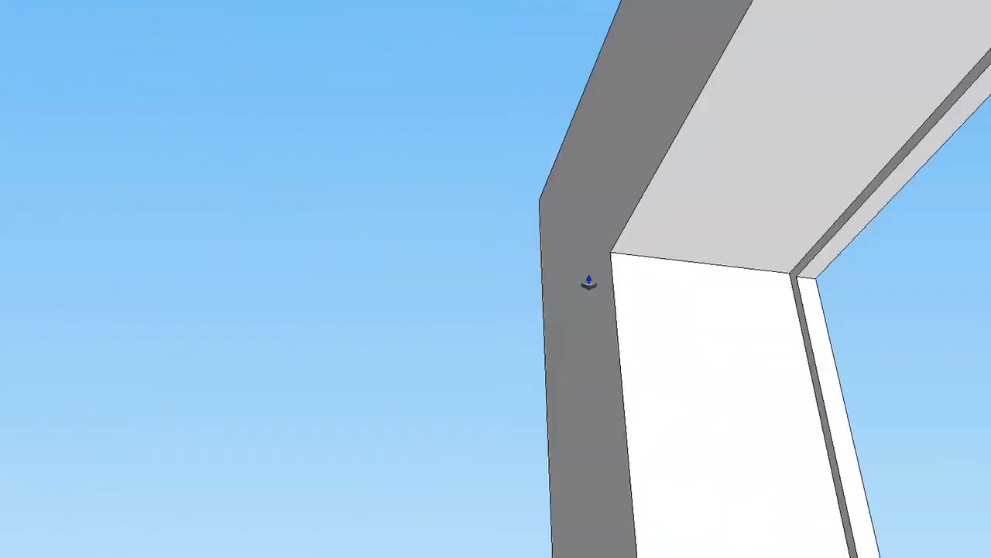
Draw a rectangle across the opening at the trim's back corners and delete its inner face, leaving a thin strip.
key(l)
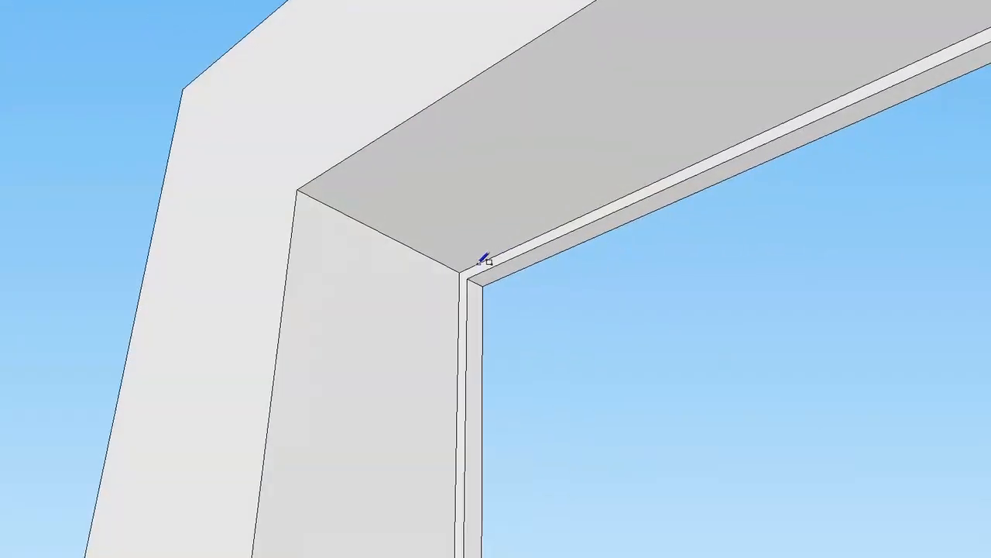
click(459, 271)
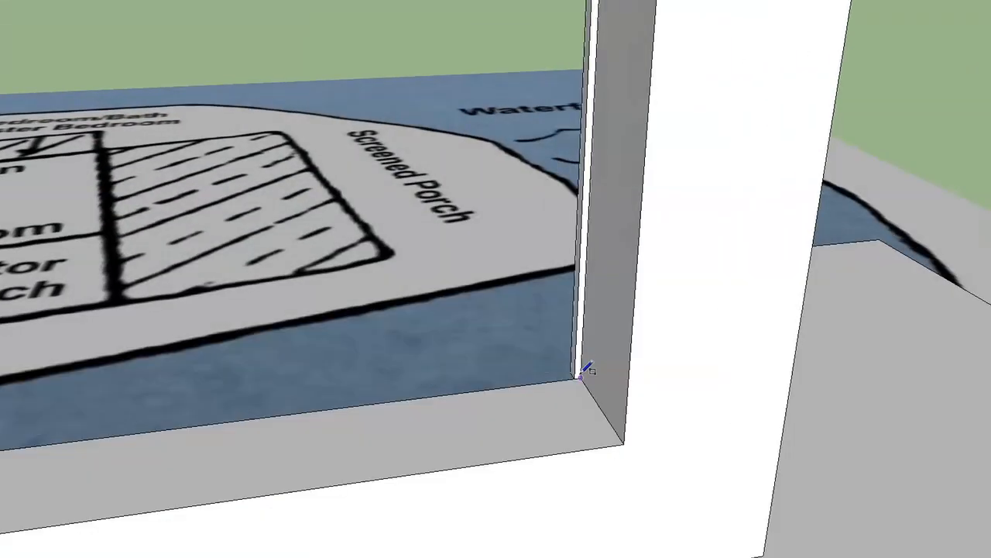
click(581, 378)
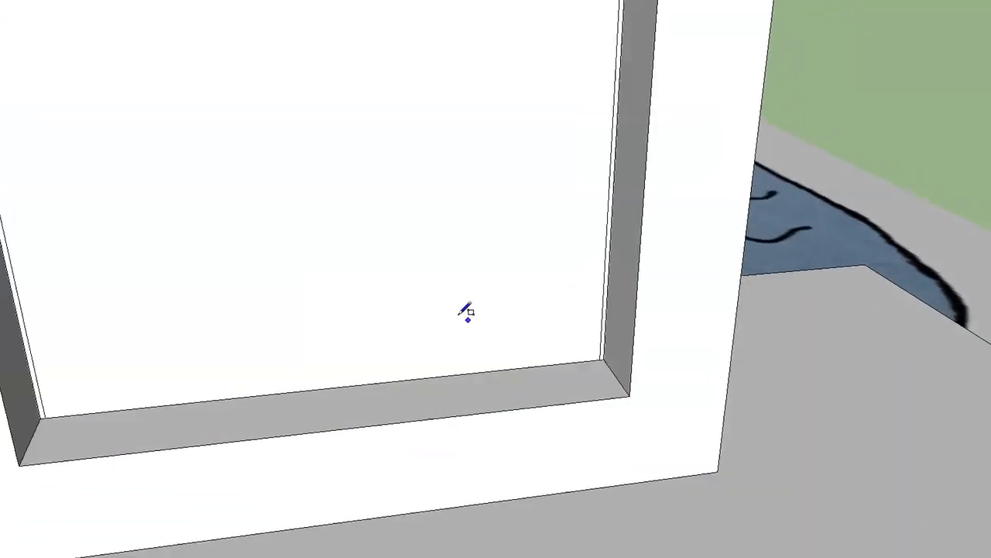
key(space)
click(455, 320)
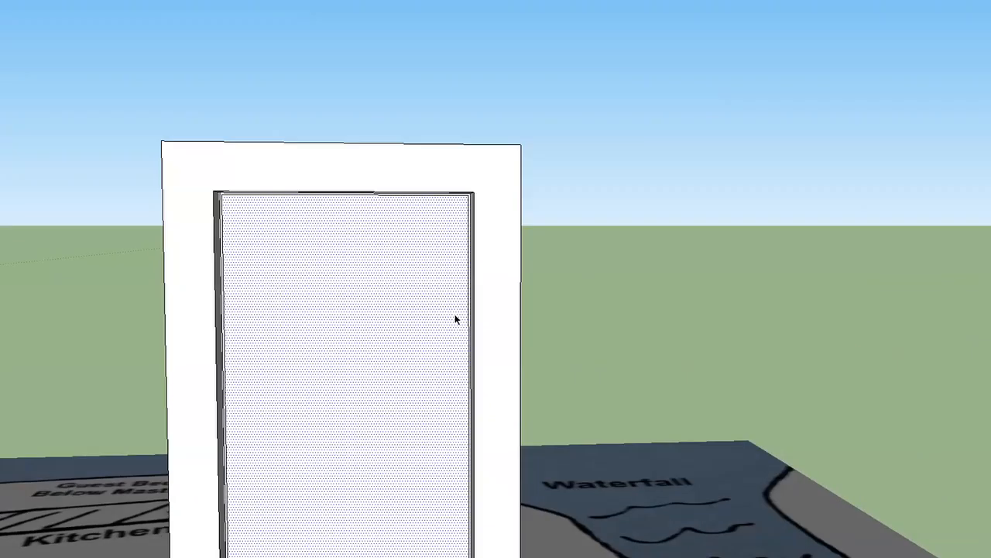
key(Delete)
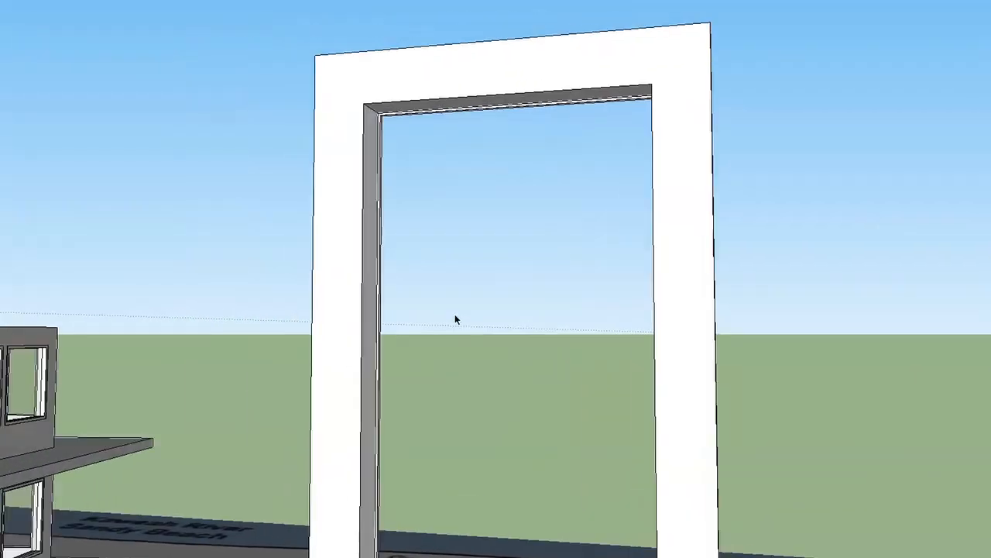
Extrude the thin strip through the opening flush with the frame's face, and pull it slightly beyond that face.
key(p)
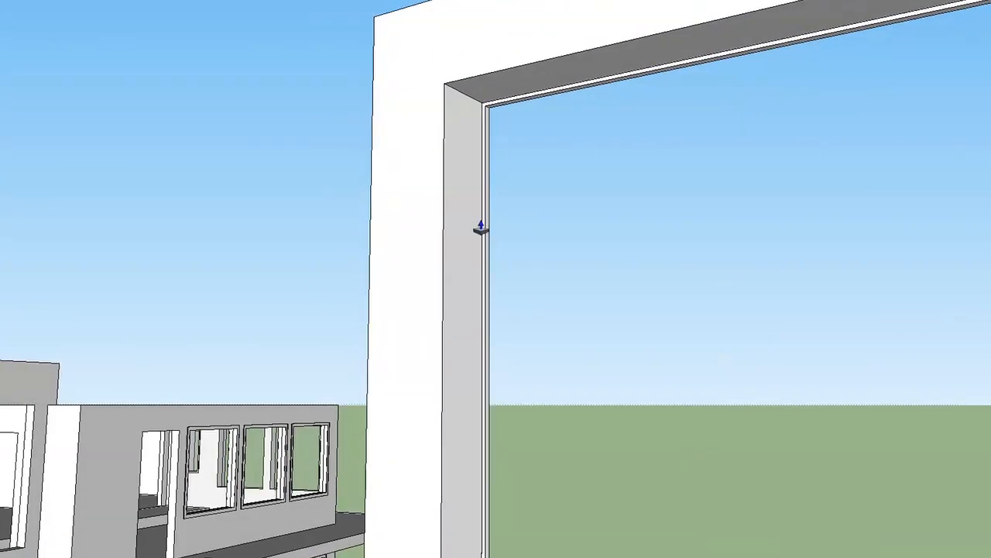
drag(484, 209, 450, 19)
click(450, 22)
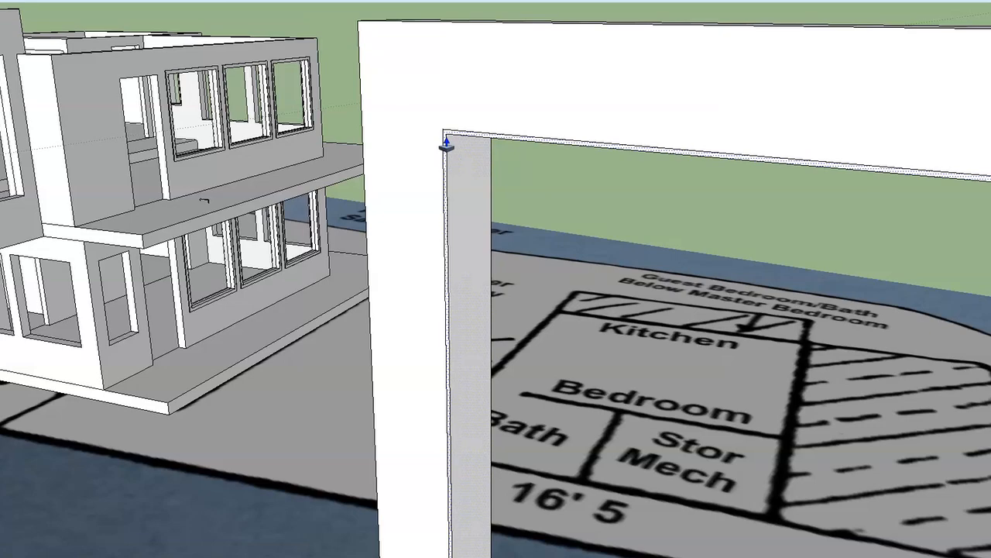
drag(444, 148, 436, 147)
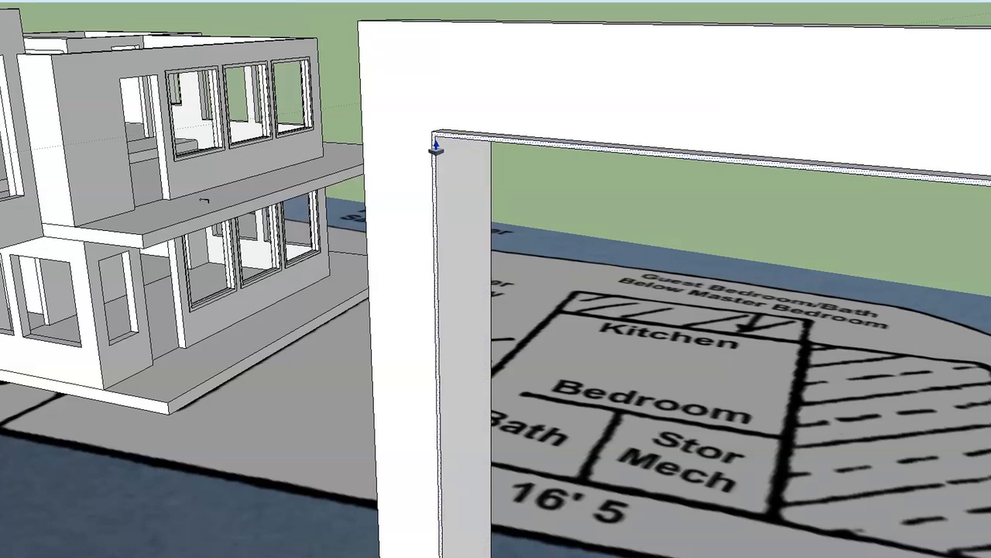
key(Return)
Draw a rectangle from the trim's upper corner to the opposite lower corner to close the door opening.
key(r)
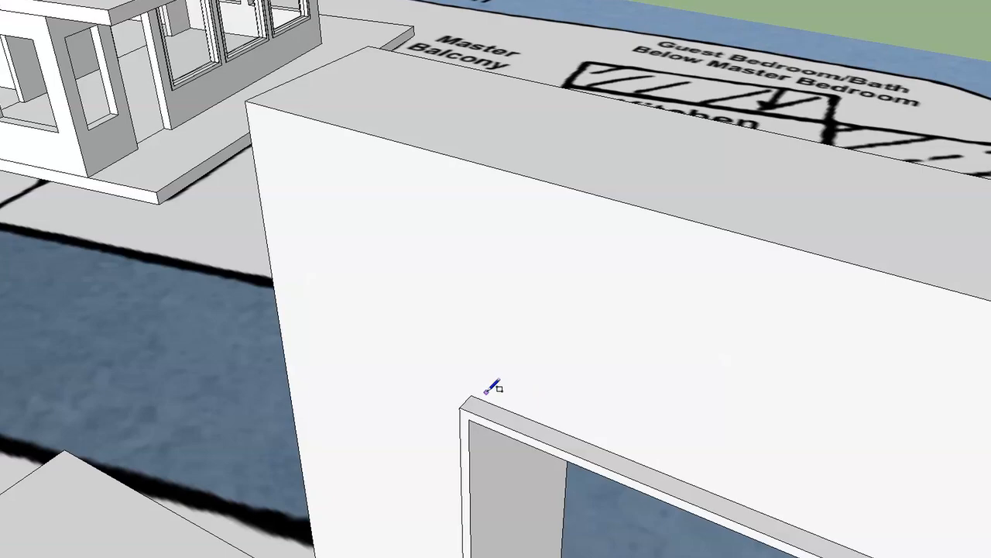
click(477, 393)
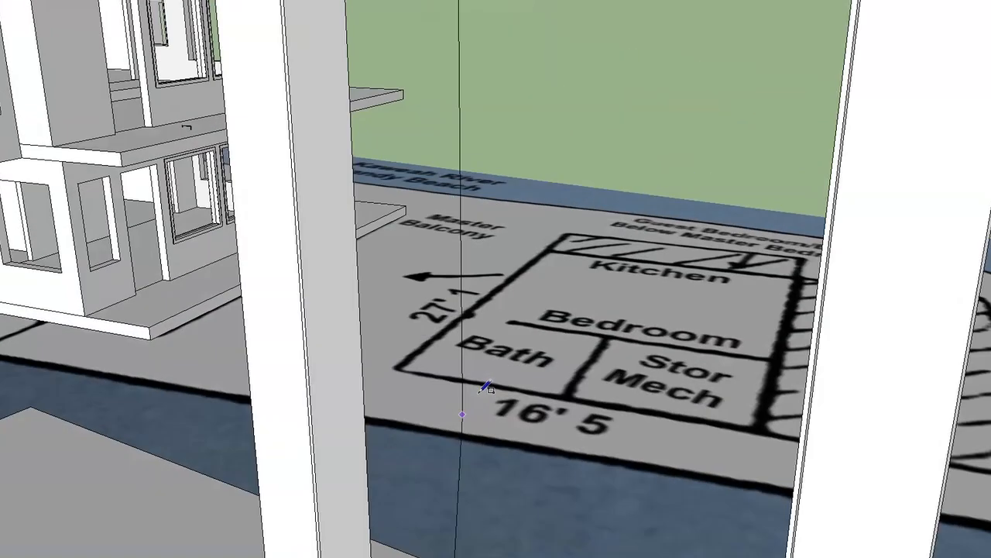
scroll(482, 392, up, 3)
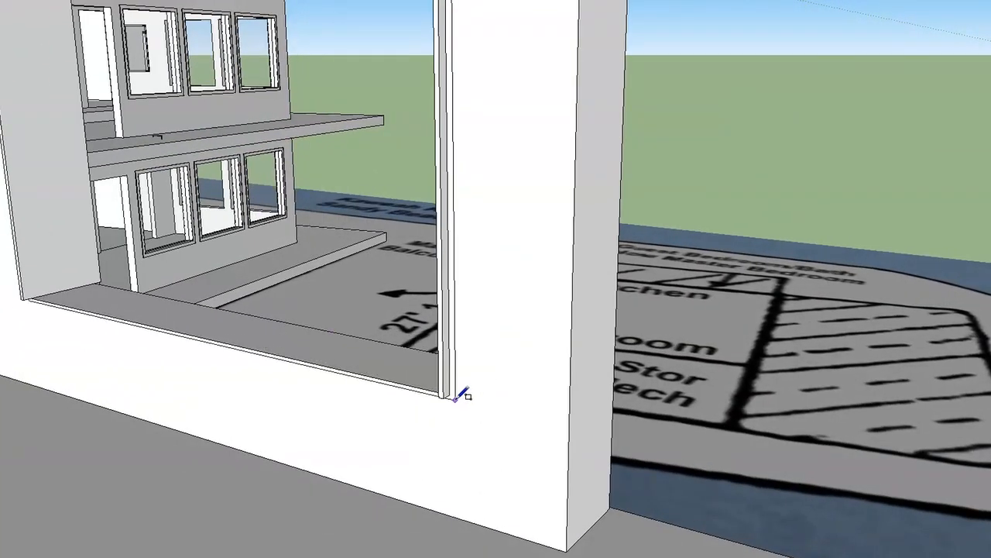
click(451, 395)
Widen the trim by pulling its outer side face outward, and repeat the same extrusion on its other outer faces.
scroll(453, 397, down, 1)
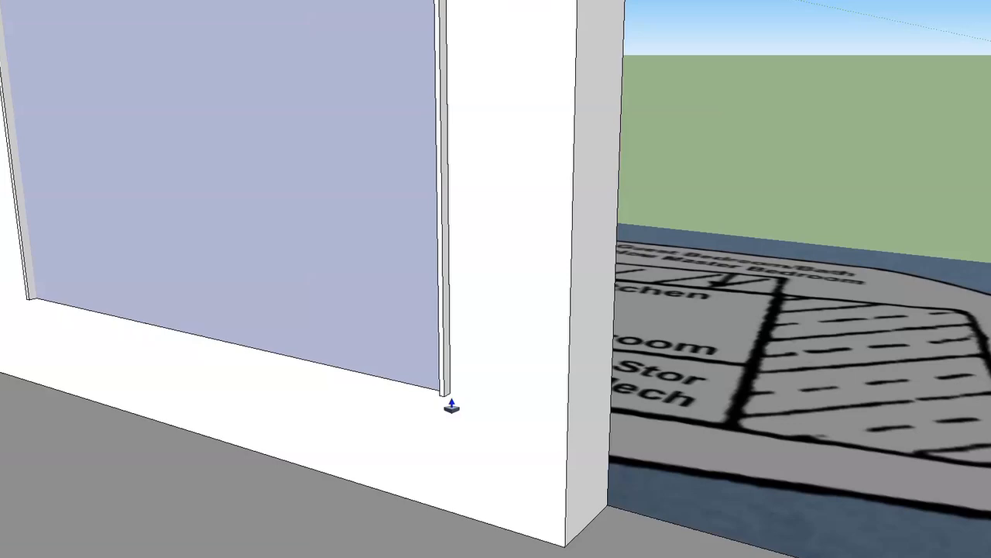
drag(447, 392, 462, 394)
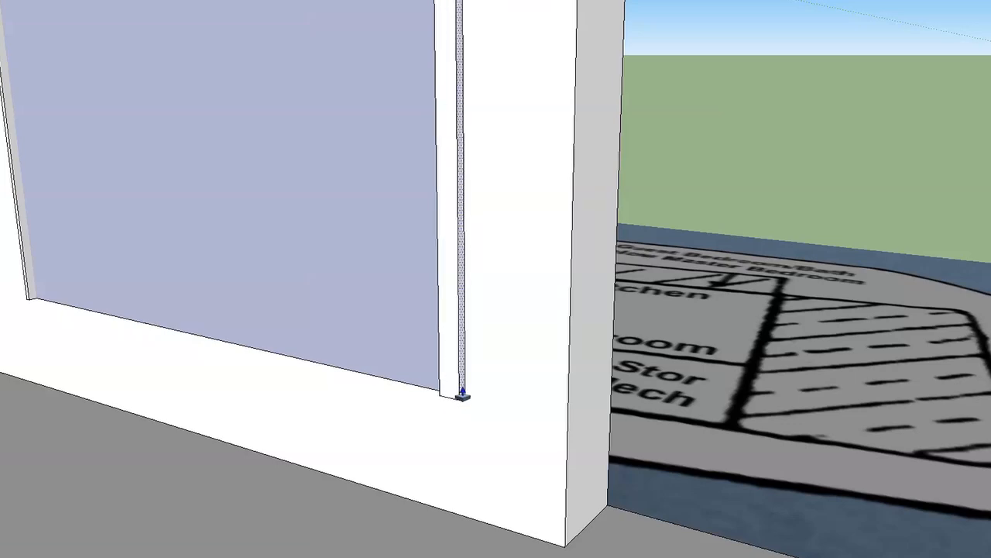
key(Return)
middle_drag(462, 394, 462, 393)
double_click(430, 289)
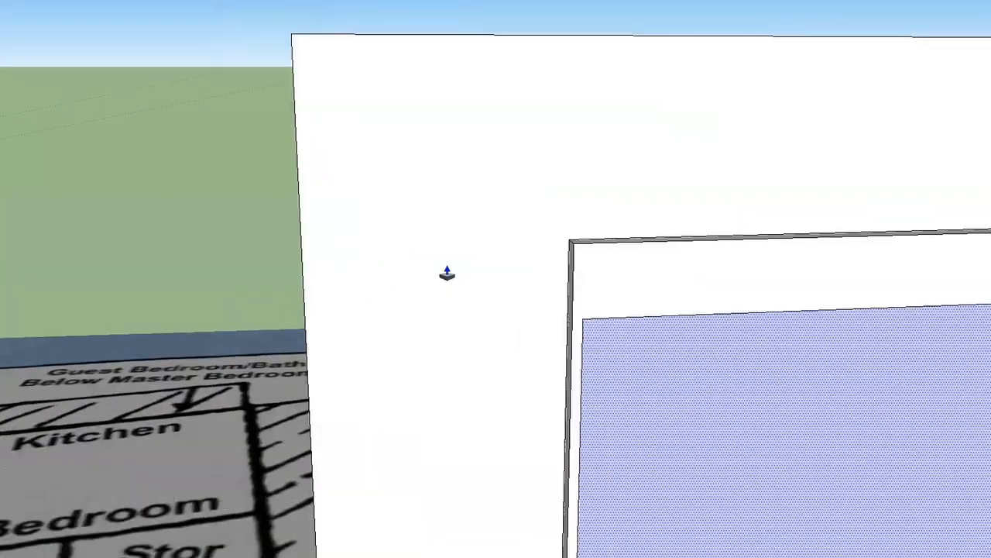
double_click(512, 300)
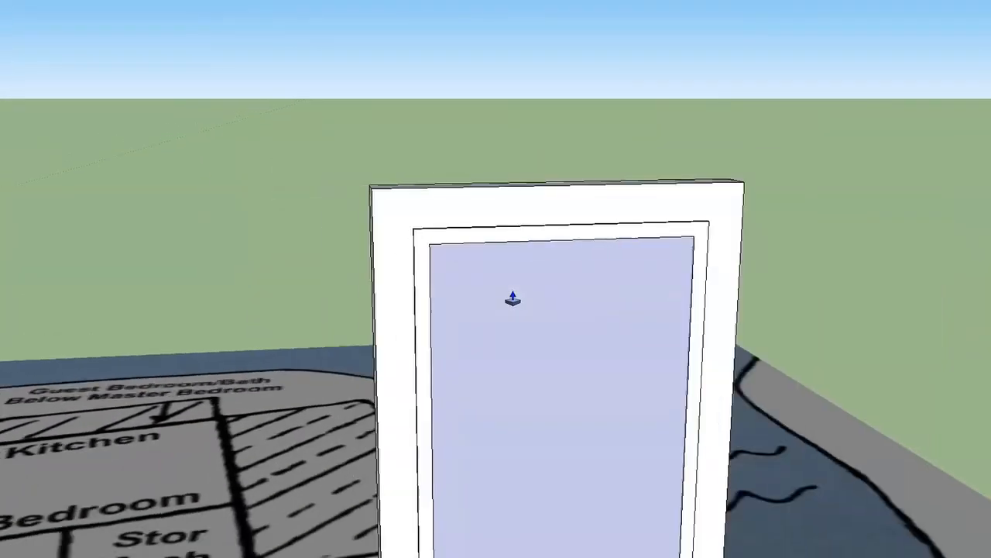
Delete the face that closes the door opening.
key(space)
click(451, 354)
key(Delete)
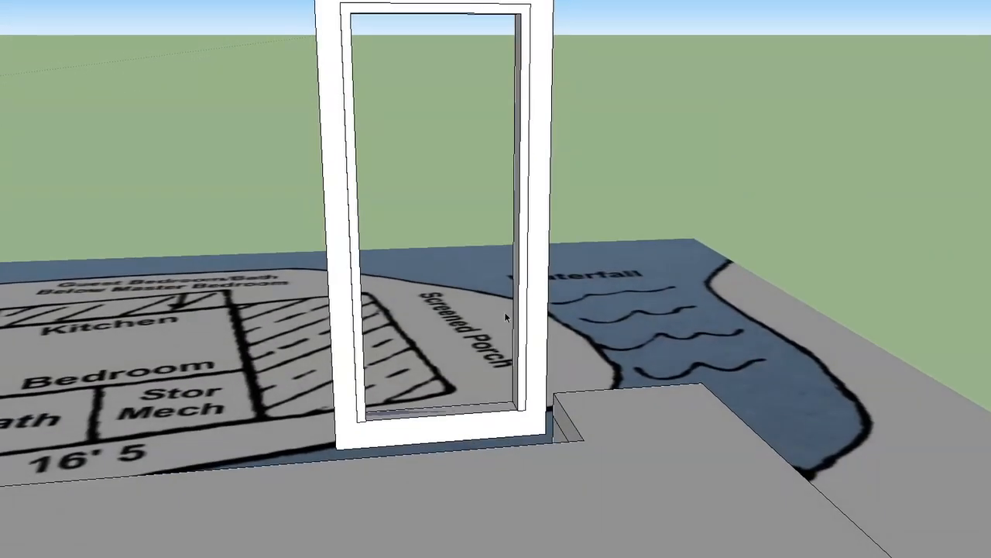
middle_drag(504, 311, 482, 349)
scroll(482, 349, up, 10)
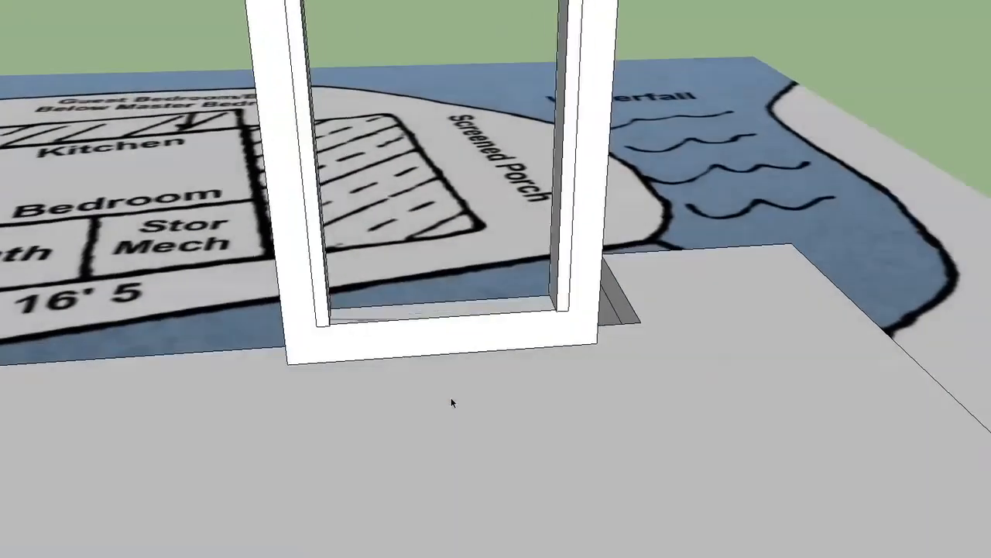
scroll(372, 325, up, 2)
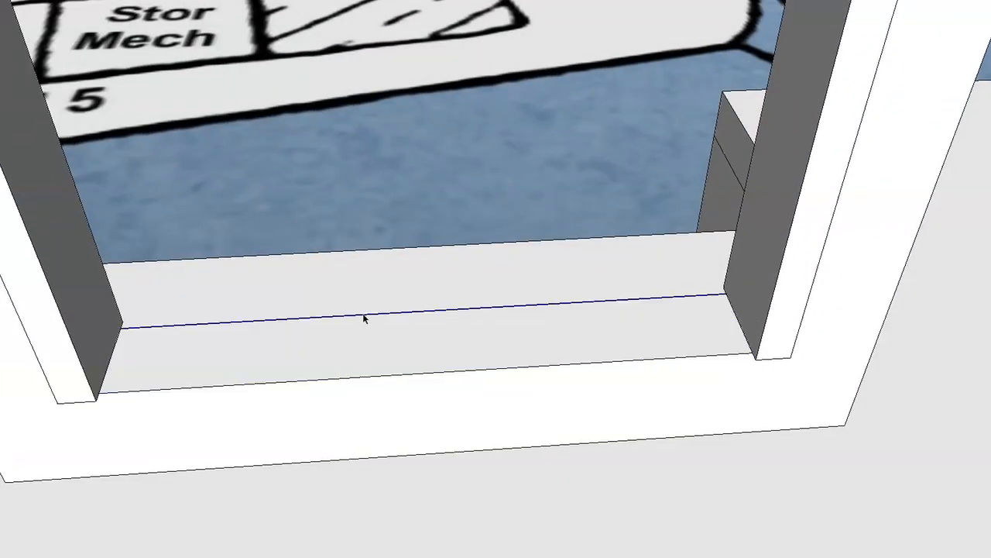
scroll(362, 313, down, 10)
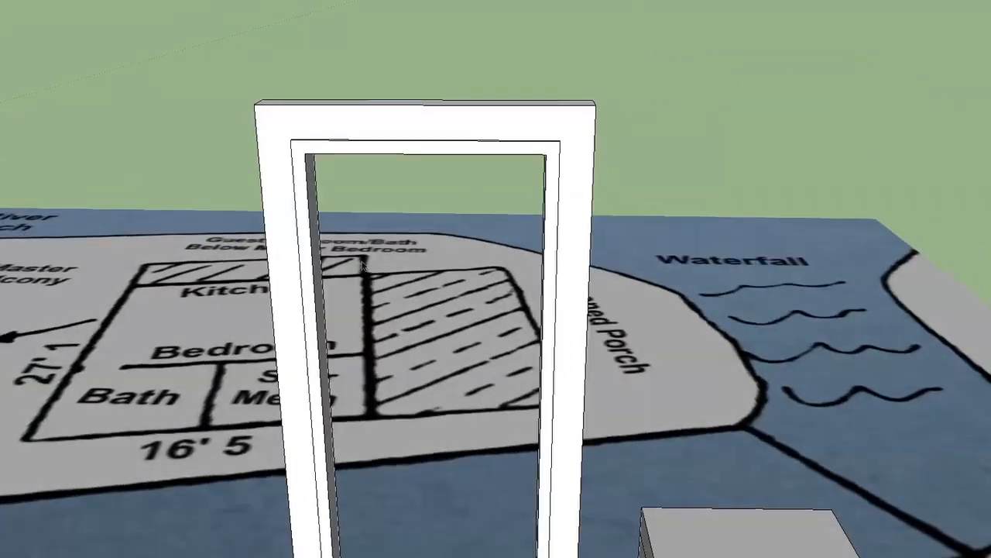
scroll(361, 269, down, 5)
Select the whole door frame with its trim, without the surrounding wall, and make it a group.
click(339, 290)
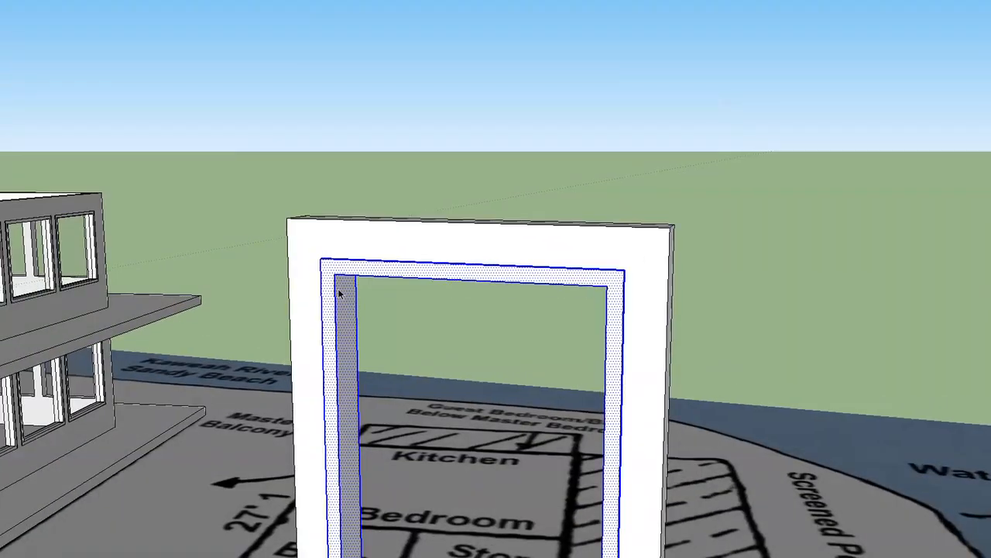
scroll(338, 291, up, 4)
scroll(339, 293, down, 4)
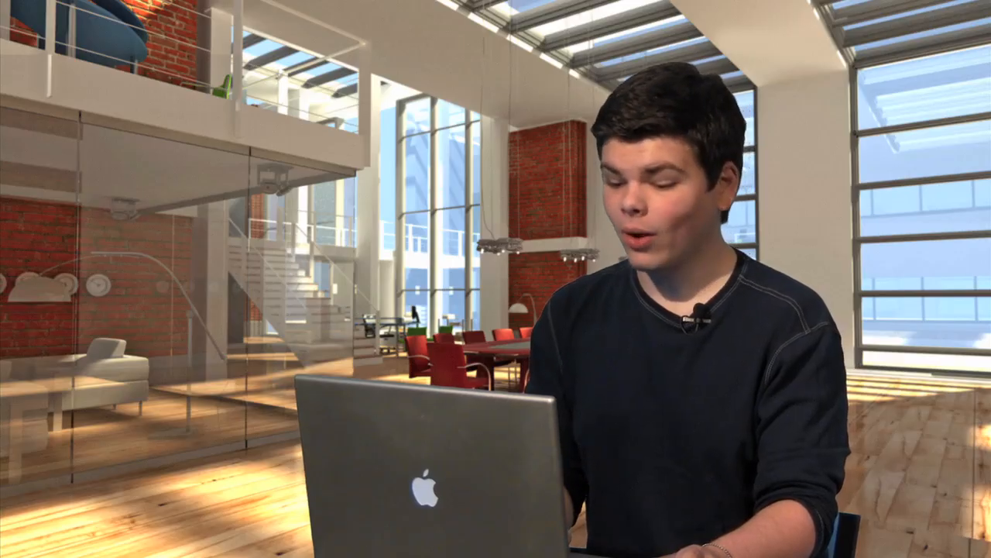
right_click(349, 285)
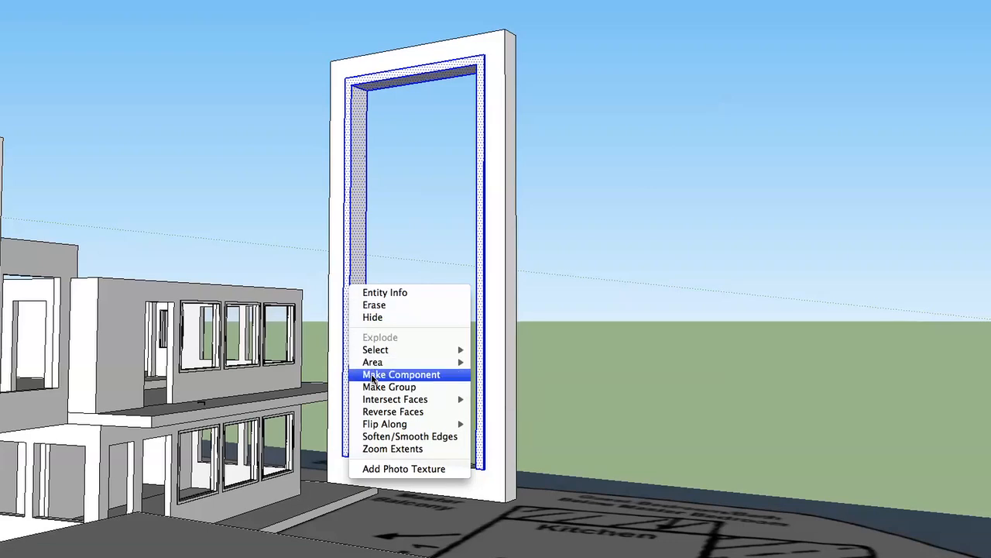
click(375, 387)
click(685, 188)
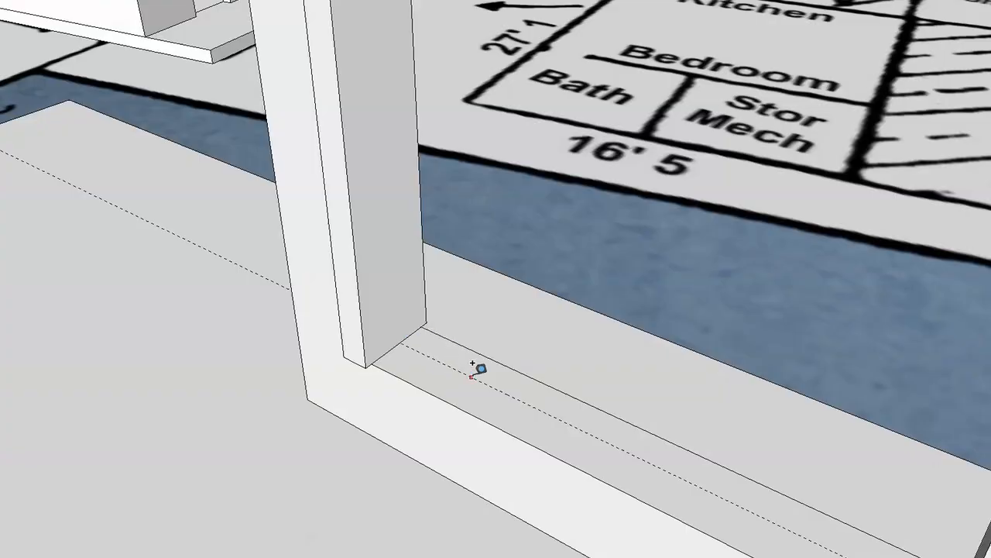
Place guides midway through the frame's depth and draw a rectangle along them from the frame's upper corner to the opposite lower corner.
click(471, 378)
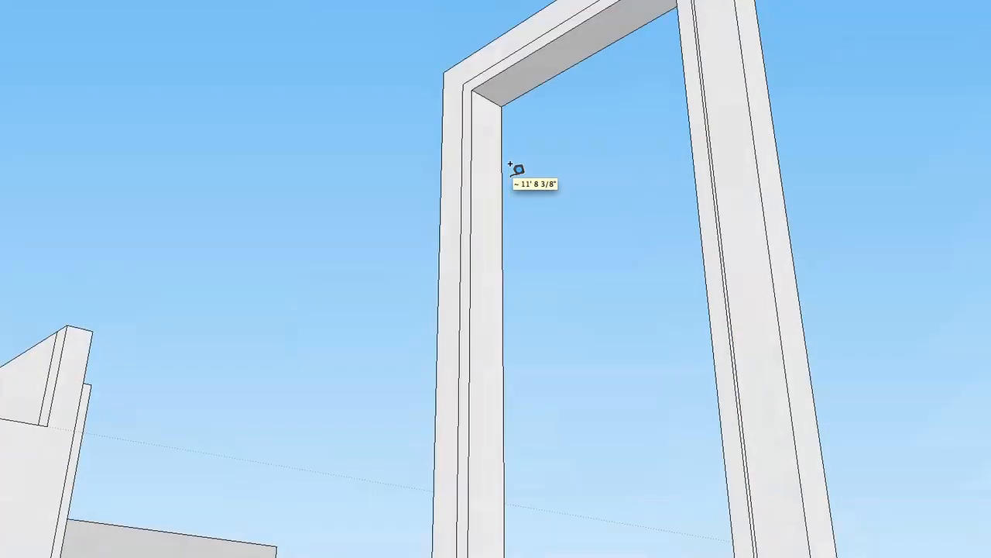
click(512, 163)
key(l)
scroll(529, 221, up, 8)
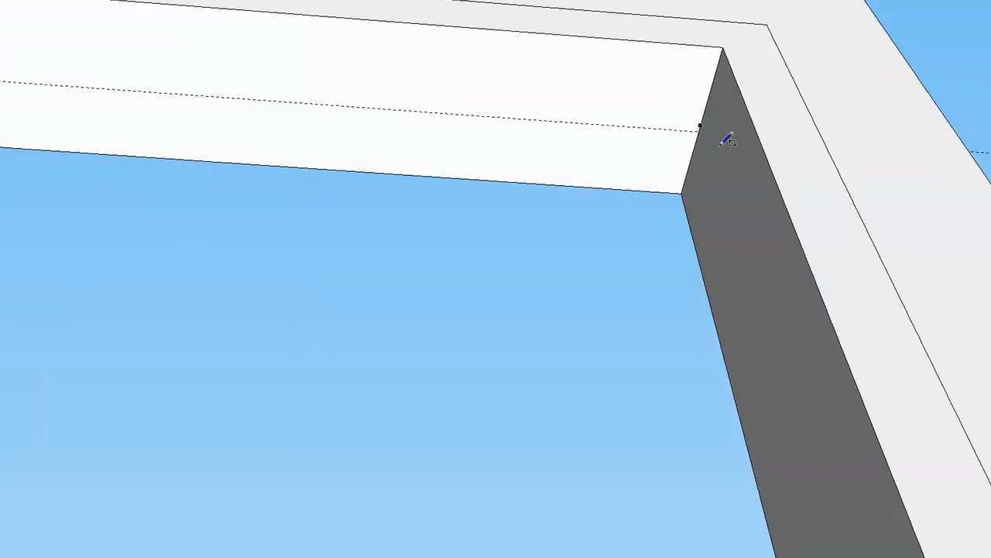
click(695, 135)
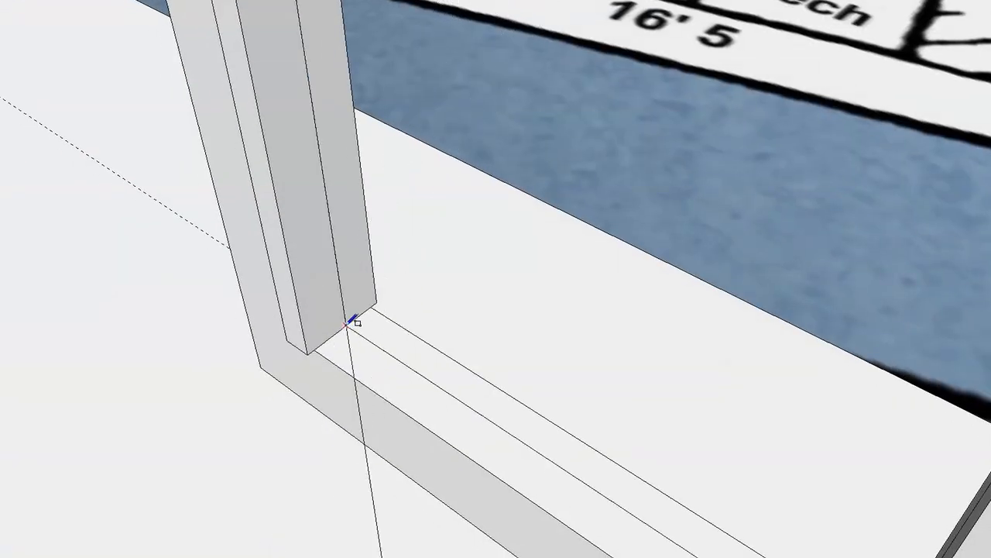
click(347, 325)
scroll(350, 322, down, 1)
Thicken the door panel by extruding its face slightly, and repeat the extrusion on its opposite face.
key(p)
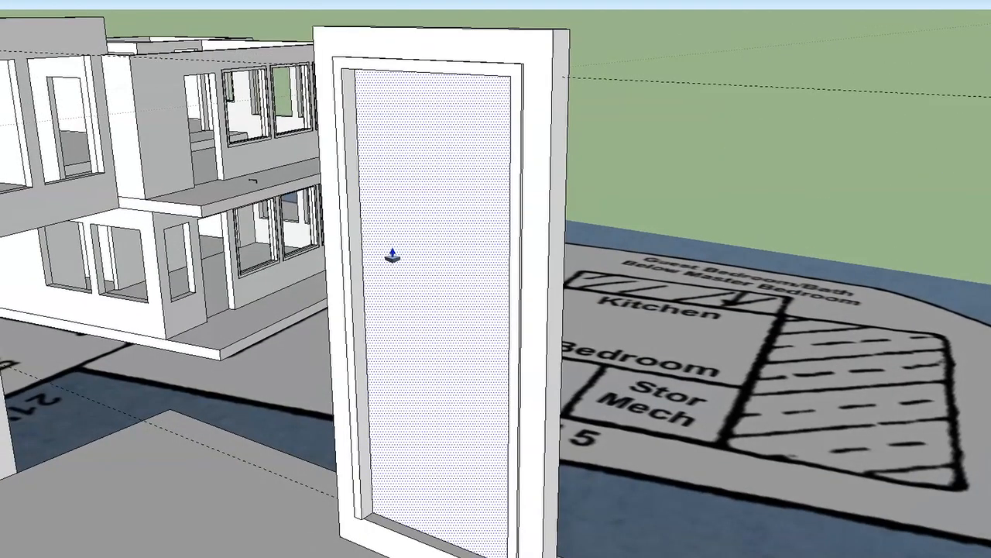
drag(393, 255, 385, 262)
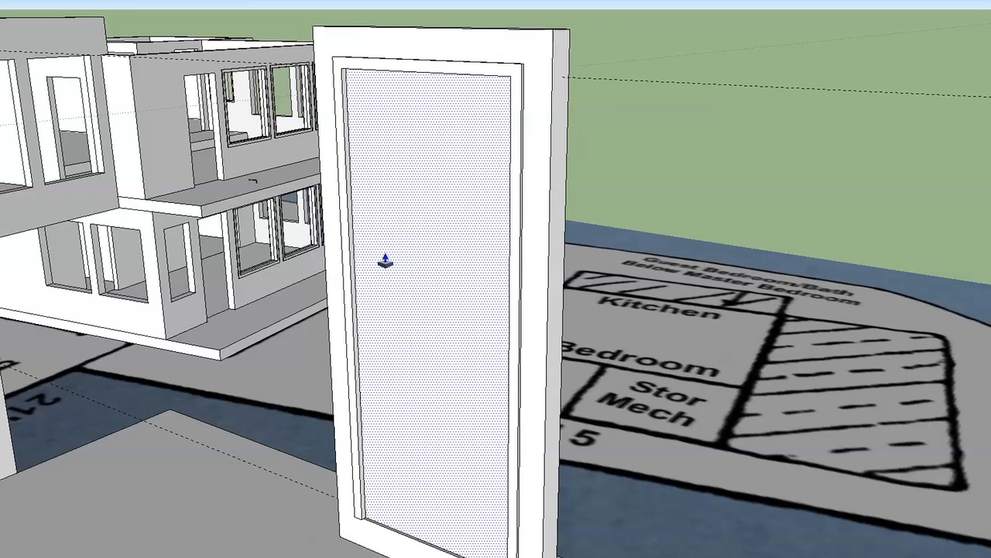
click(386, 261)
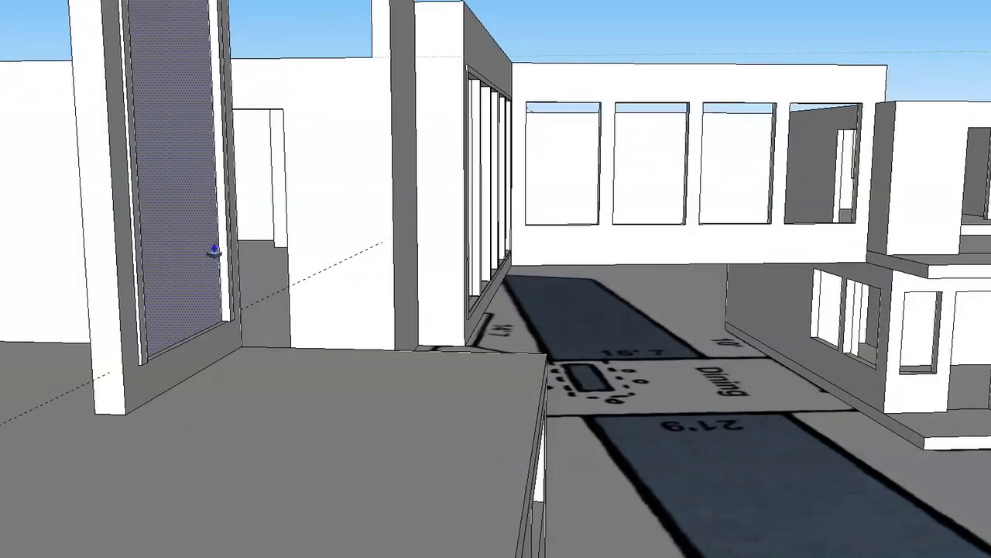
double_click(215, 251)
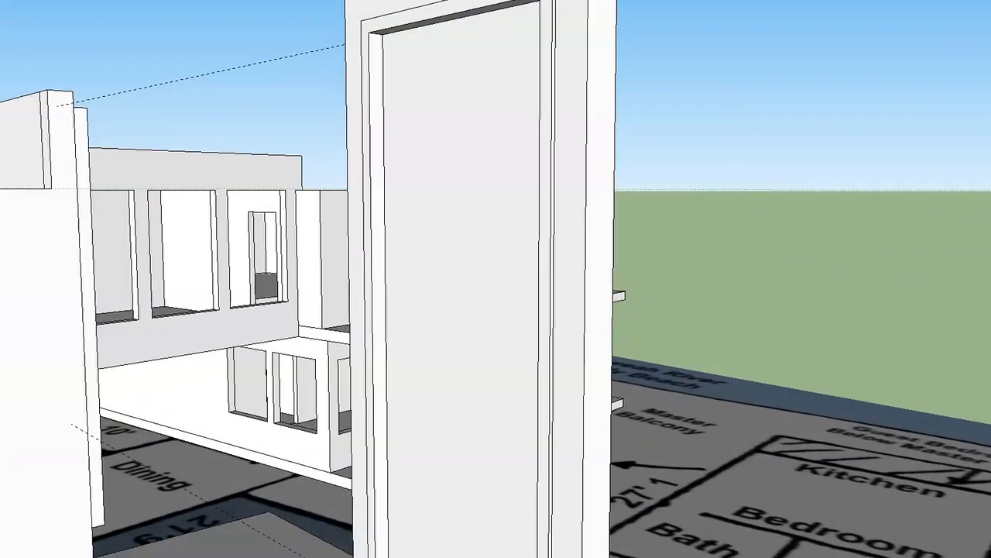
Delete all guides, and make the whole door panel inside the frame a group.
click(14, 0)
click(47, 45)
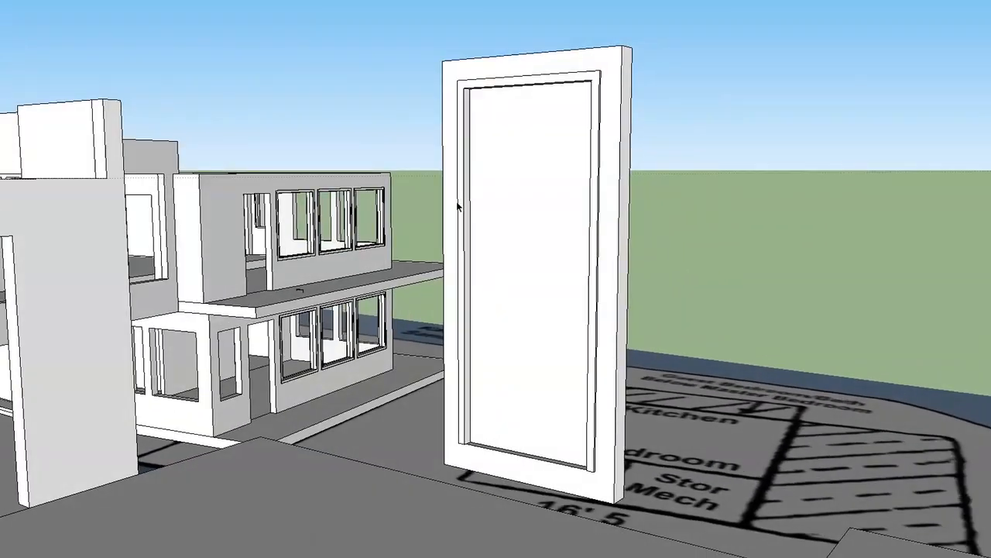
click(505, 210)
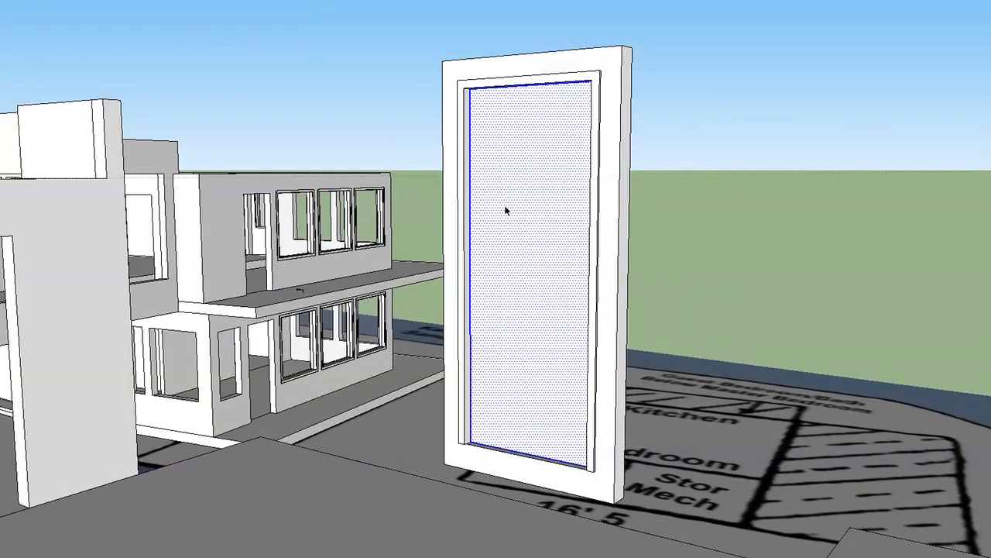
right_click(505, 210)
click(540, 308)
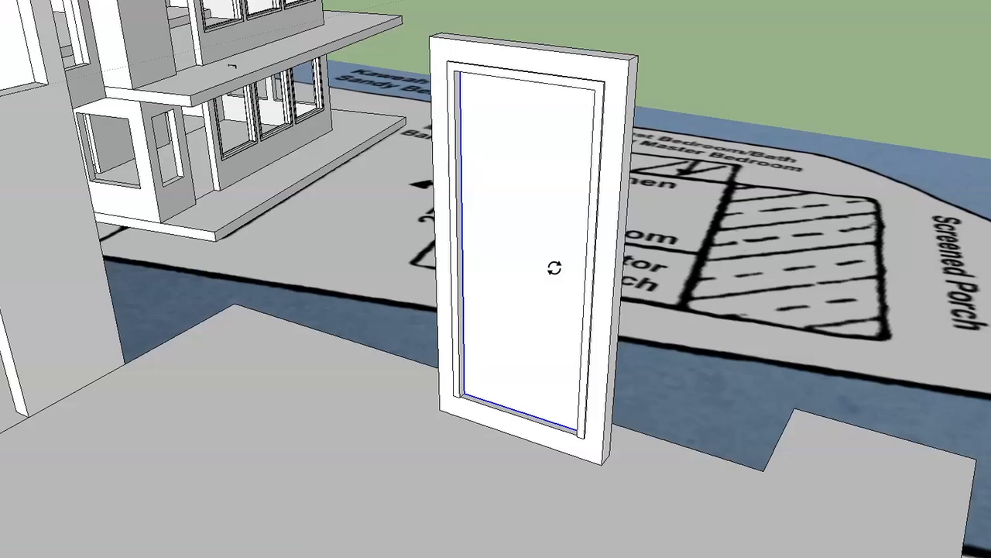
Rotate the door panel open about its lower hinge-side corner, and undo the rotation.
scroll(506, 321, up, 10)
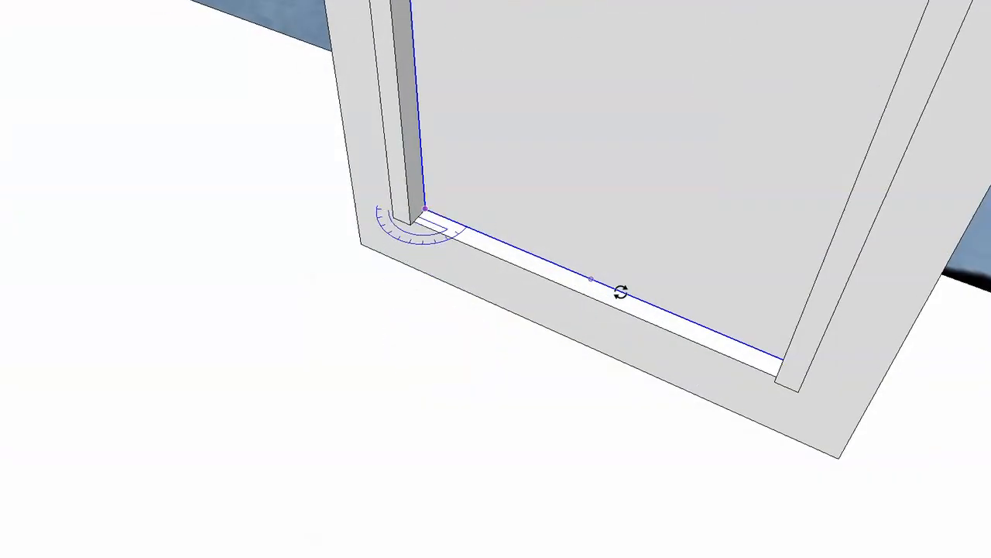
click(646, 310)
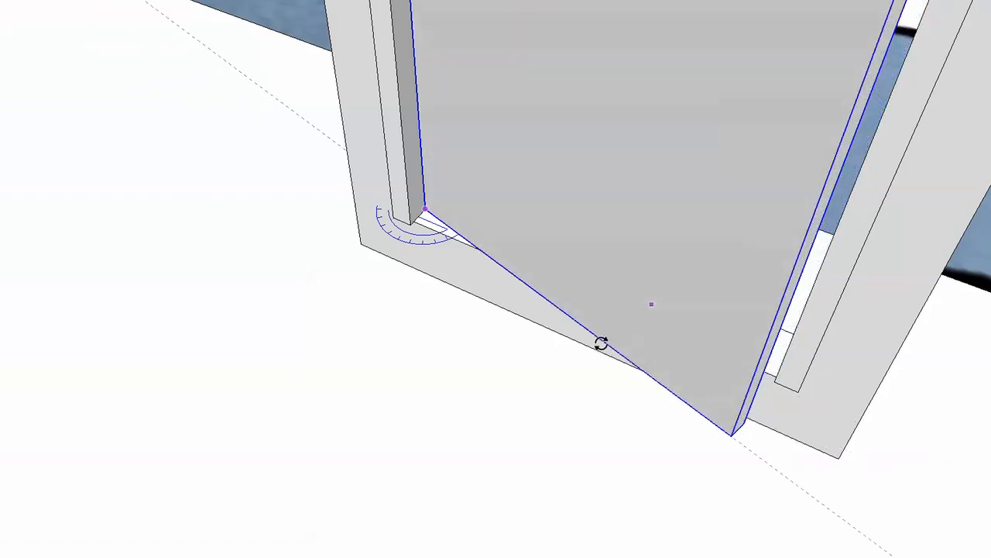
click(594, 348)
scroll(594, 348, down, 7)
key(space)
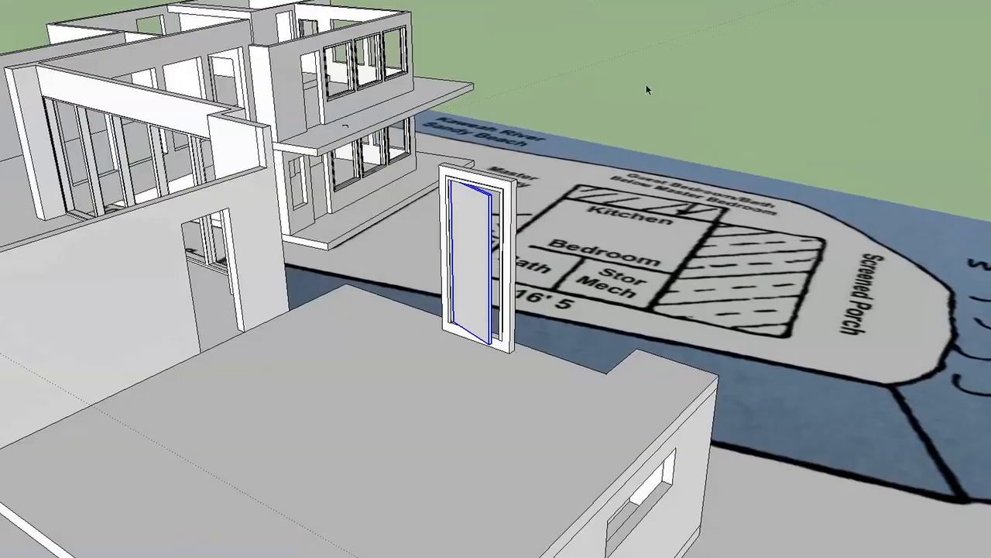
click(649, 82)
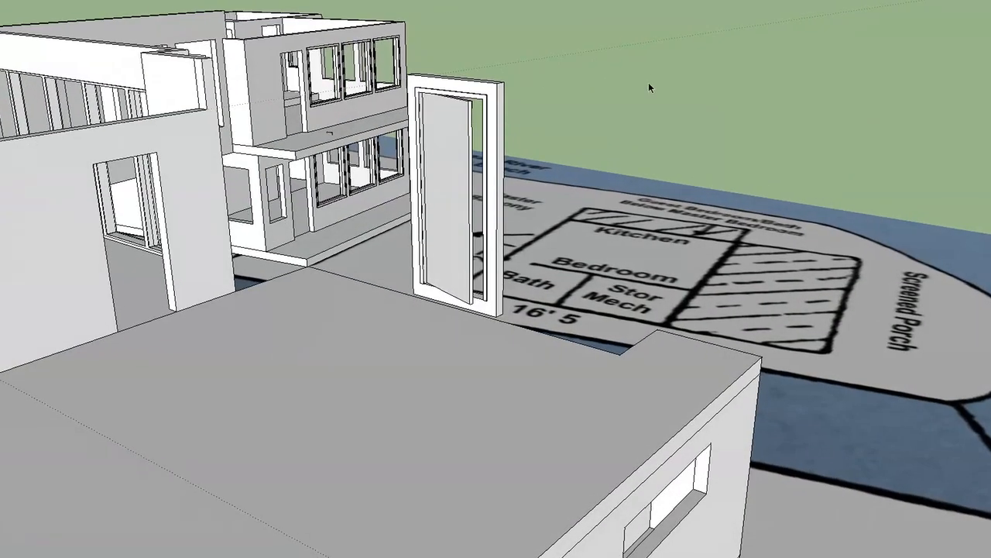
key(ctrl+z)
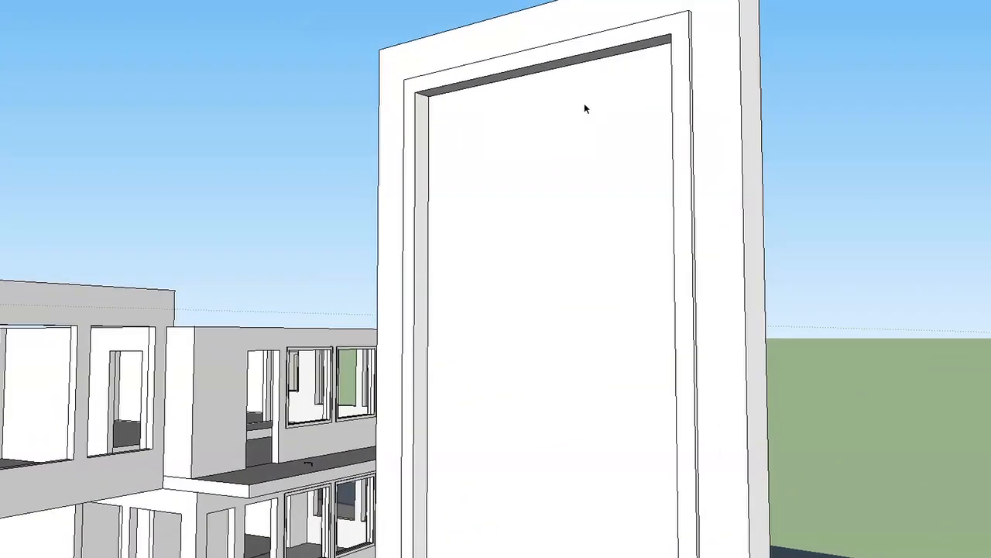
Select the door panel and the frame with trim, and combine them into one group.
shift+click(455, 96)
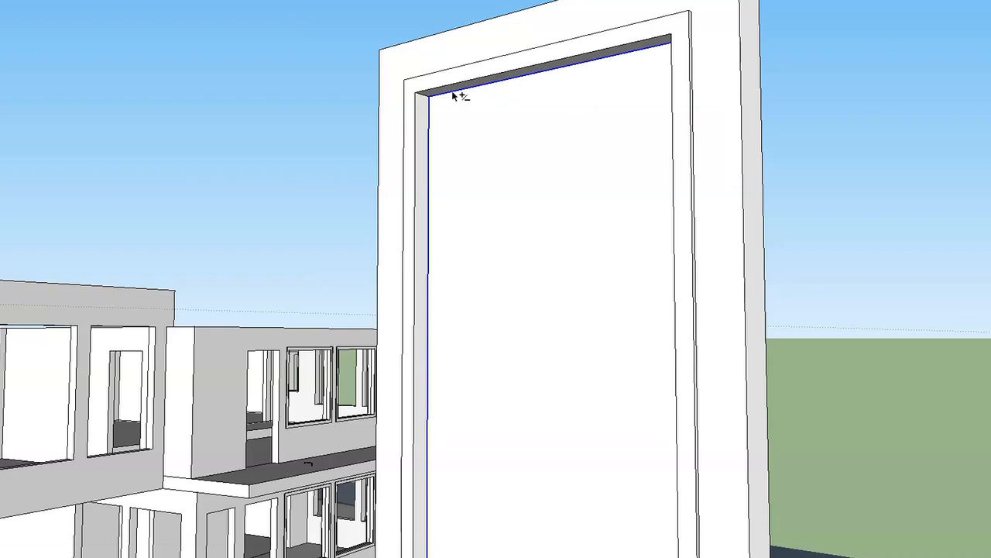
shift+click(419, 91)
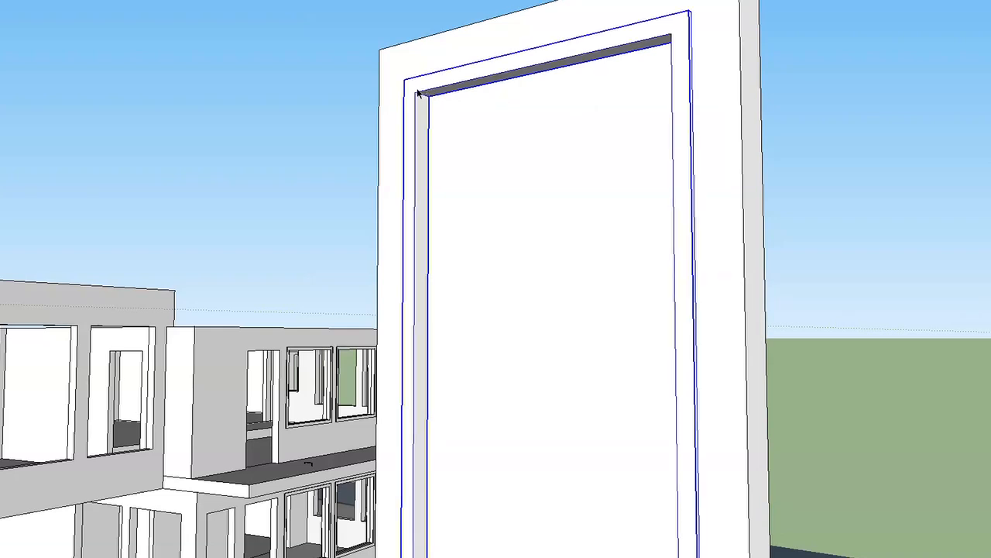
right_click(418, 91)
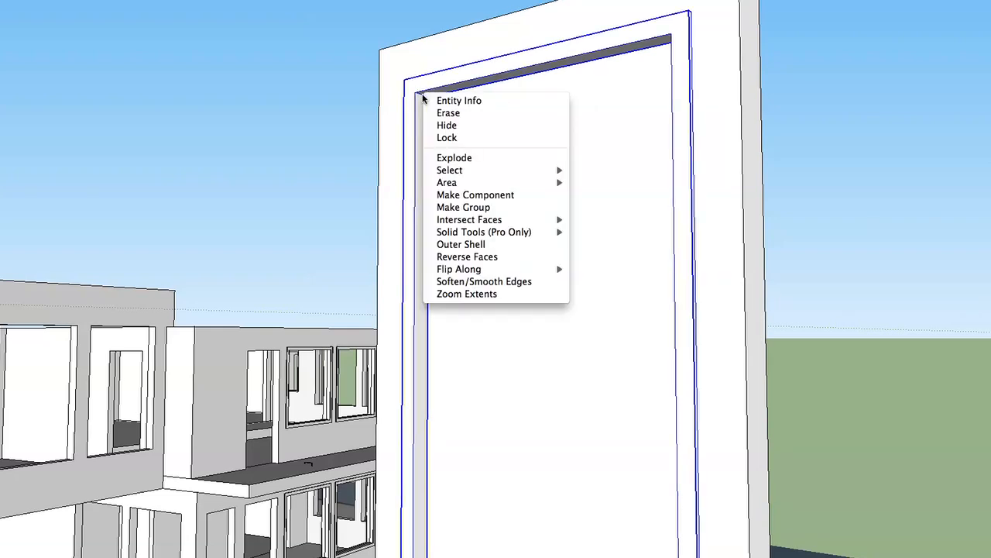
click(484, 208)
click(349, 124)
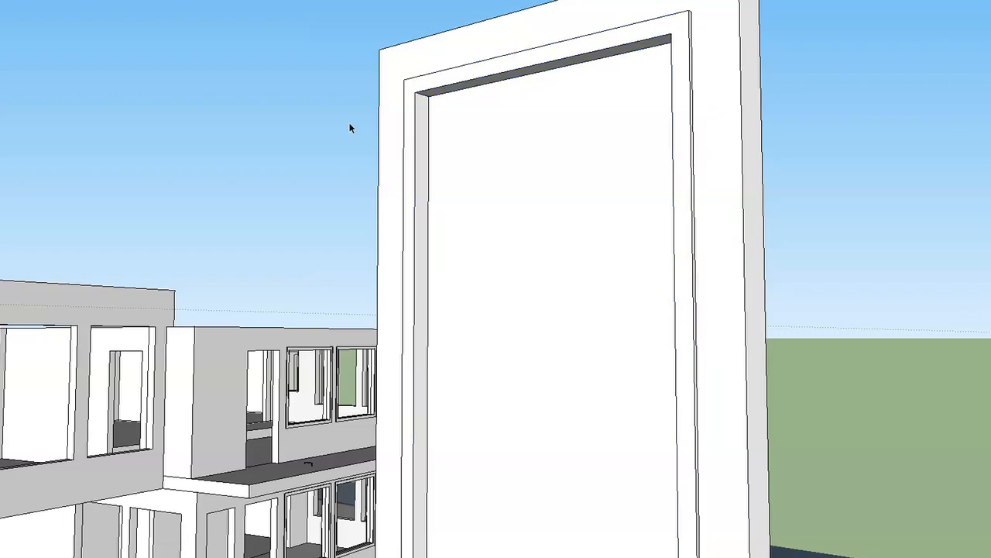
Delete the sample wall surrounding the door, keeping only the grouped door and frame.
scroll(349, 124, down, 3)
middle_drag(349, 124, 452, 165)
scroll(451, 166, down, 3)
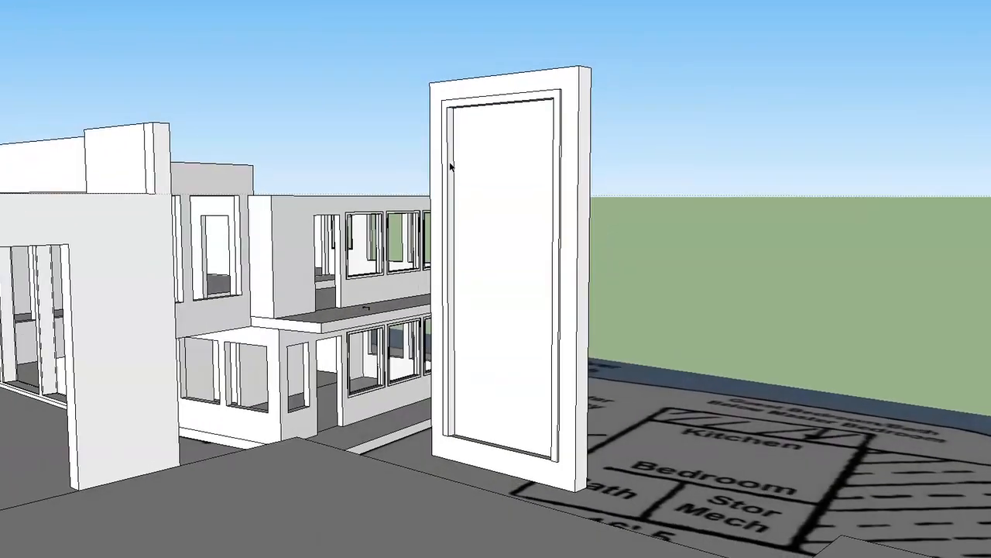
scroll(466, 169, down, 2)
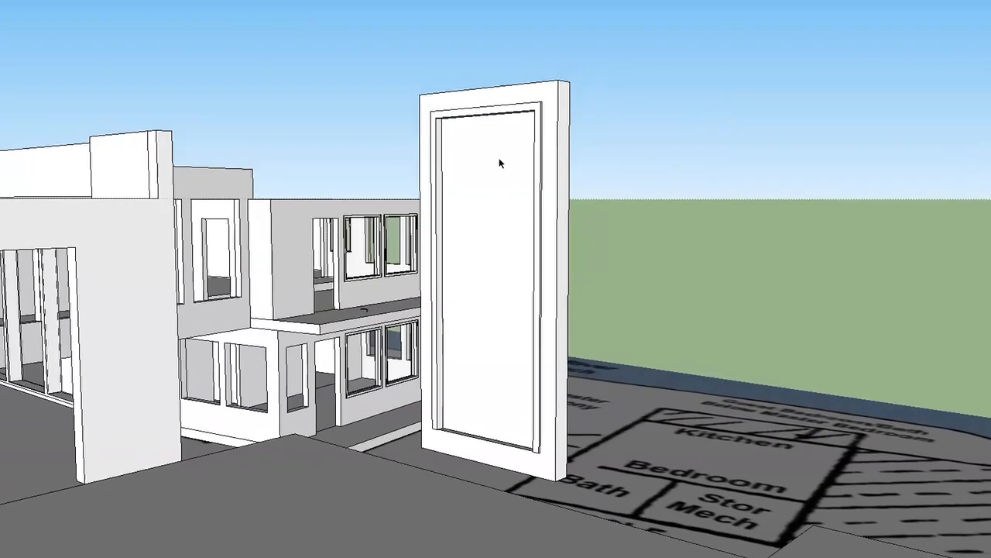
click(541, 128)
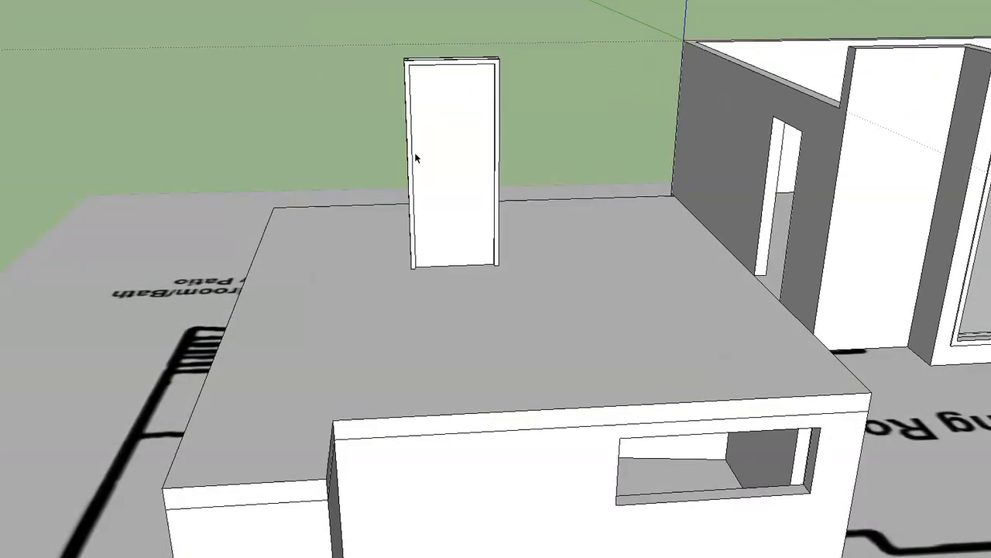
Move the grouped door into the room in front of the empty doorway, and rotate it parallel to the doorway wall.
click(432, 147)
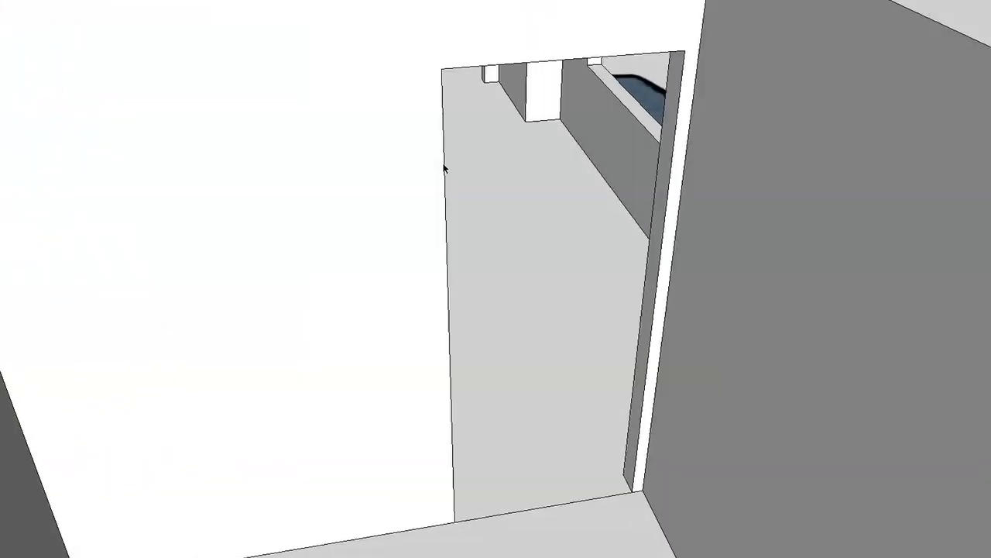
click(473, 88)
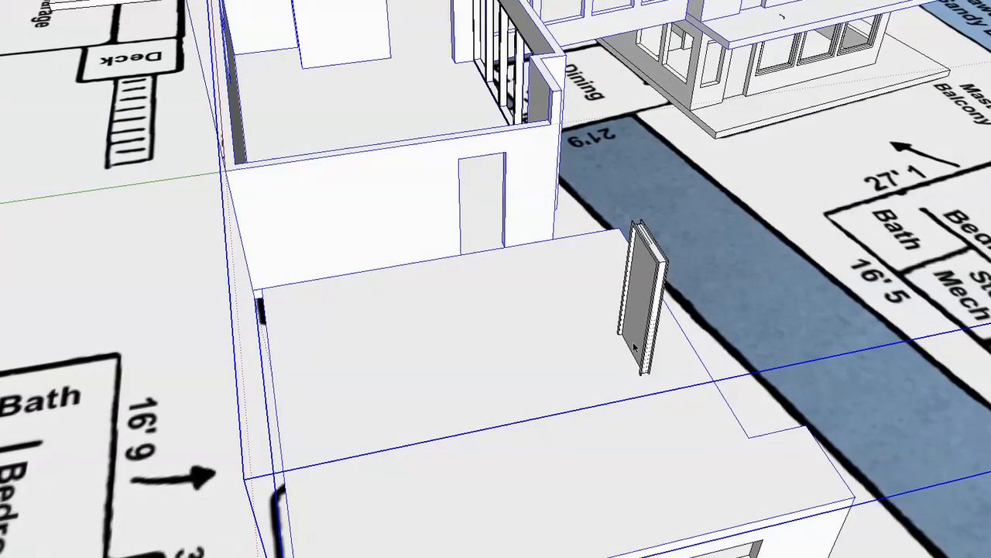
click(634, 346)
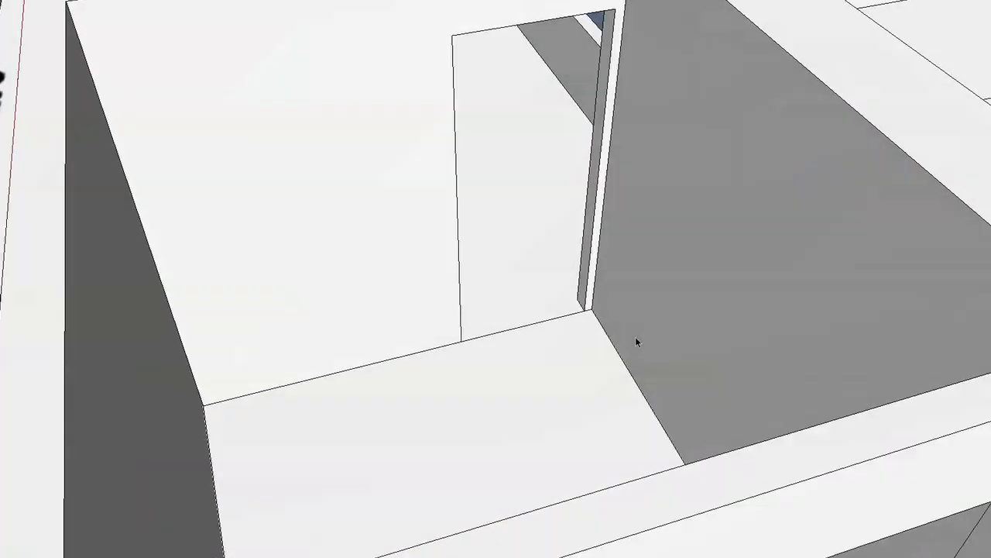
key(m)
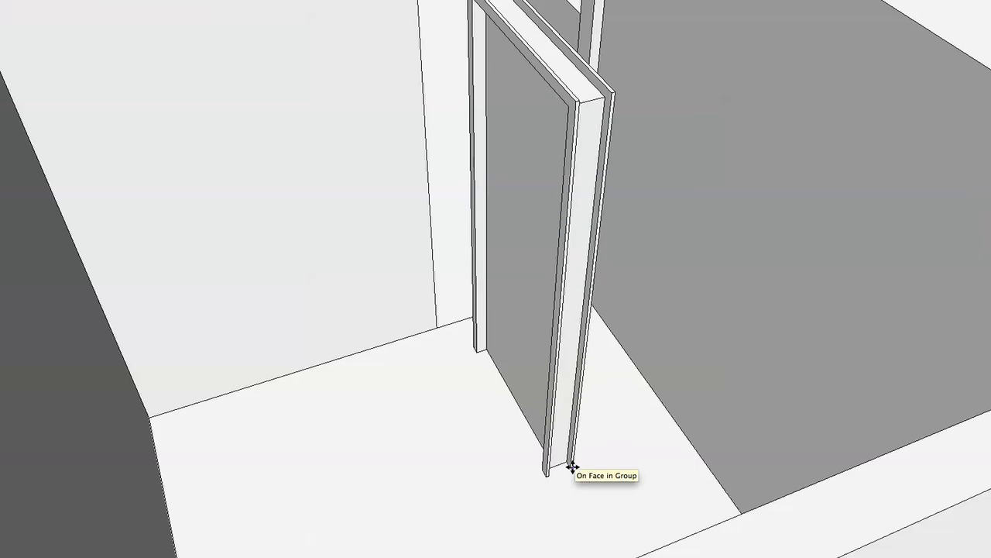
click(571, 499)
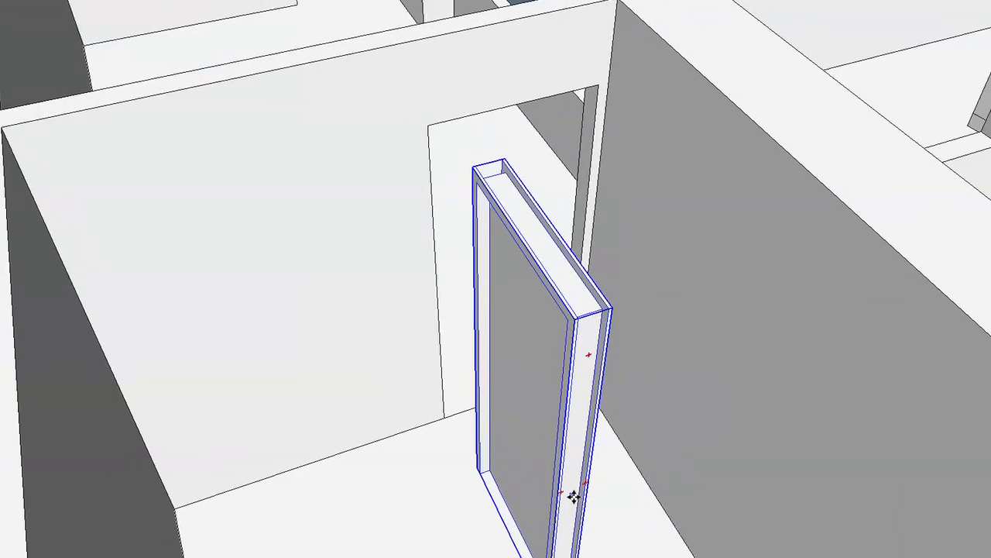
click(566, 299)
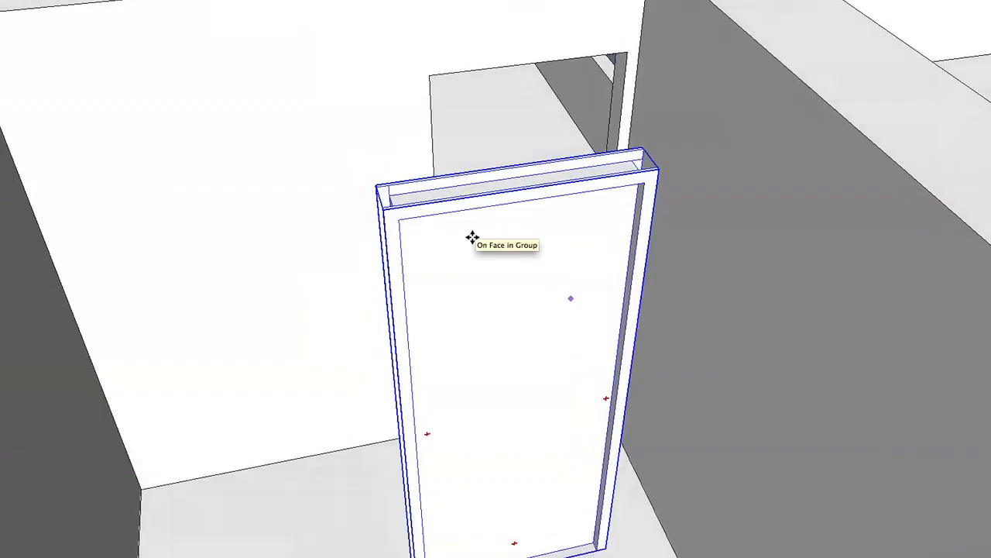
Move the door by its frame's upper outer corner to the matching corner of the doorway, using X-ray view to see through the wall.
scroll(472, 237, up, 5)
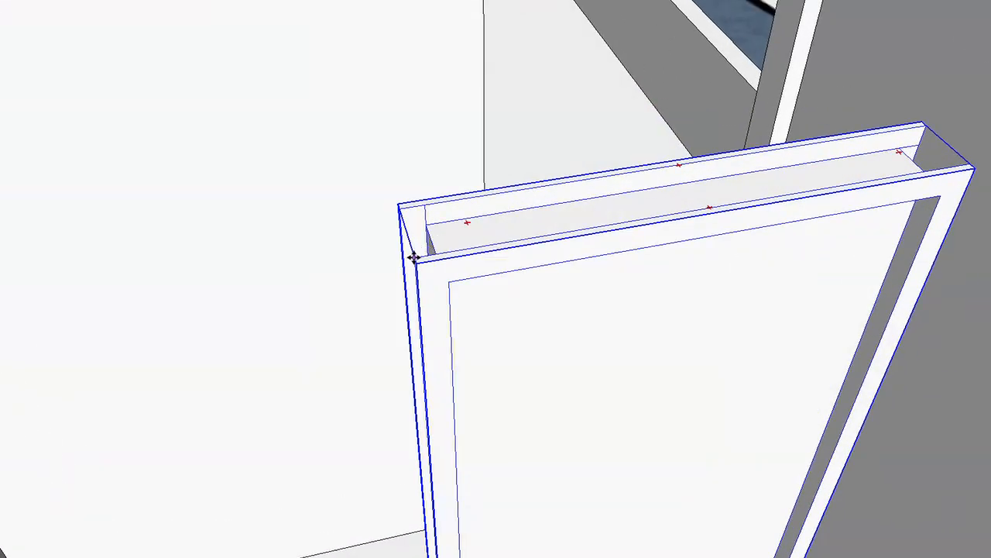
scroll(415, 257, down, 4)
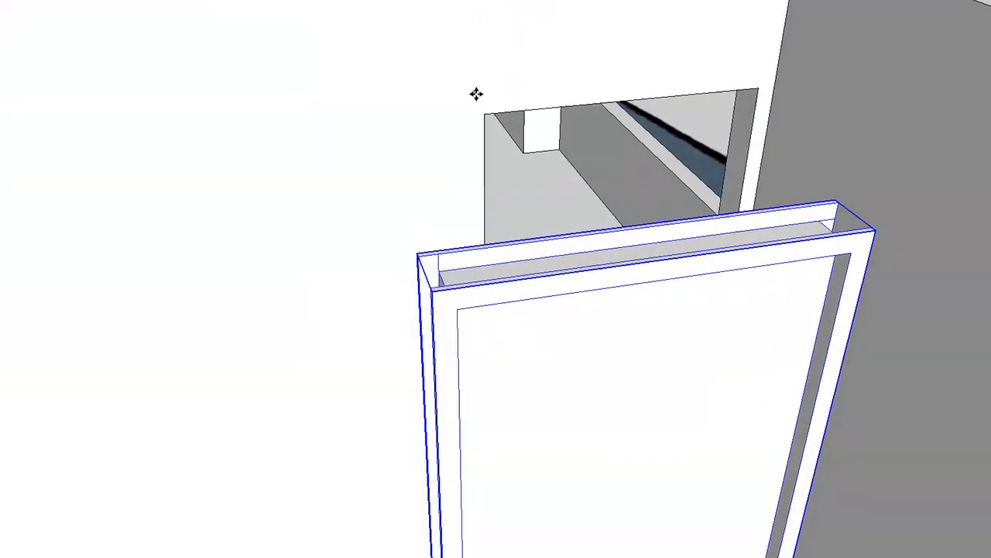
scroll(476, 139, up, 5)
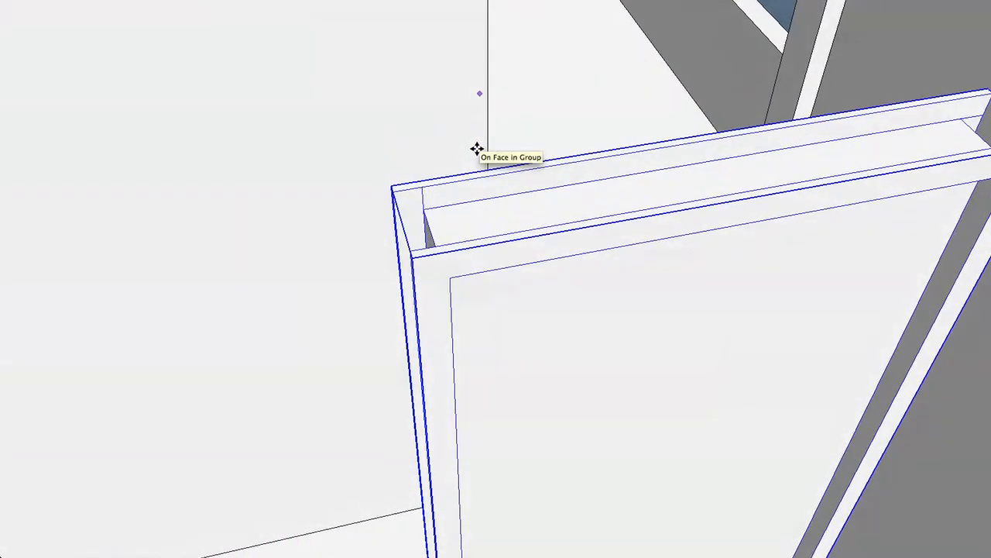
mouse_move(477, 149)
middle_down()
mouse_move(477, 164)
mouse_move(444, 149)
middle_up()
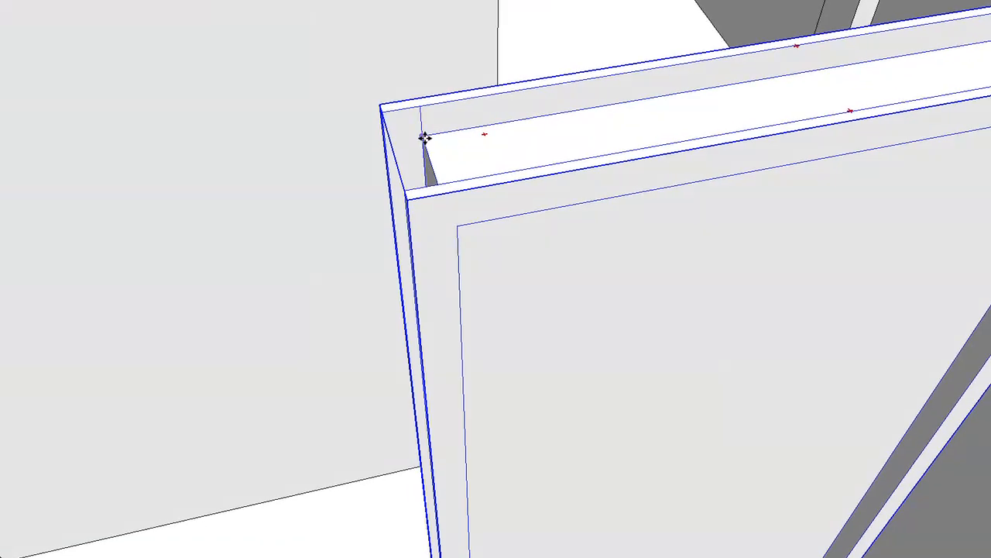
click(425, 138)
scroll(426, 138, down, 4)
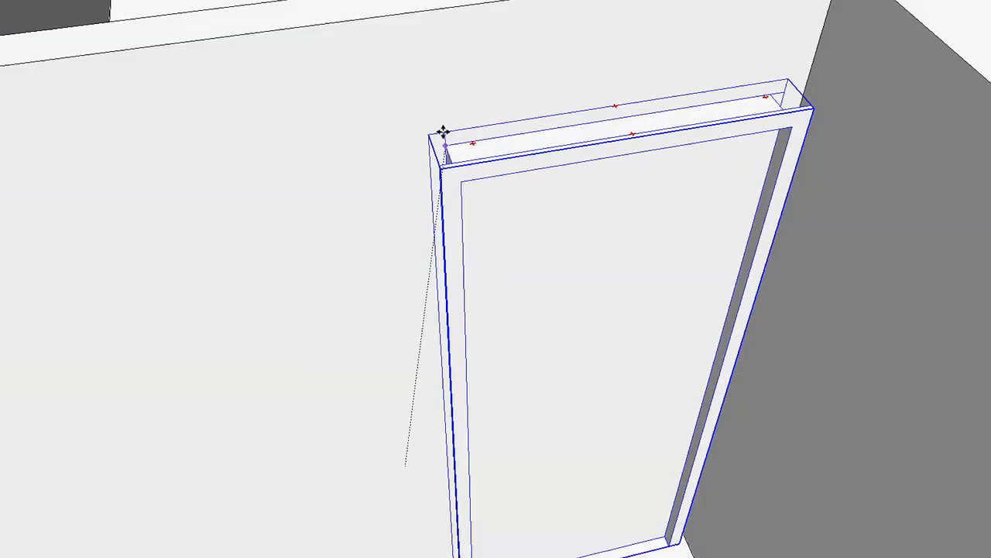
key(x)
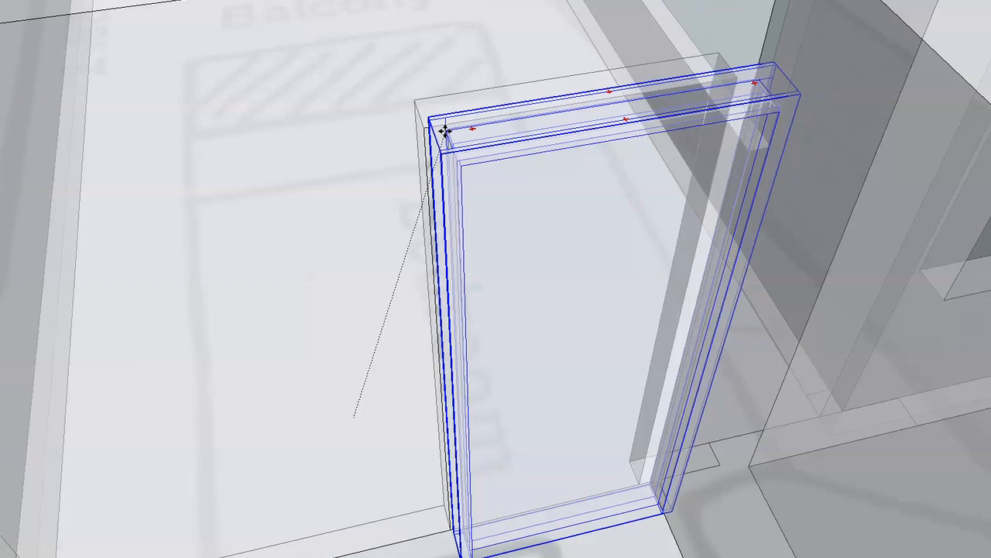
scroll(462, 128, up, 5)
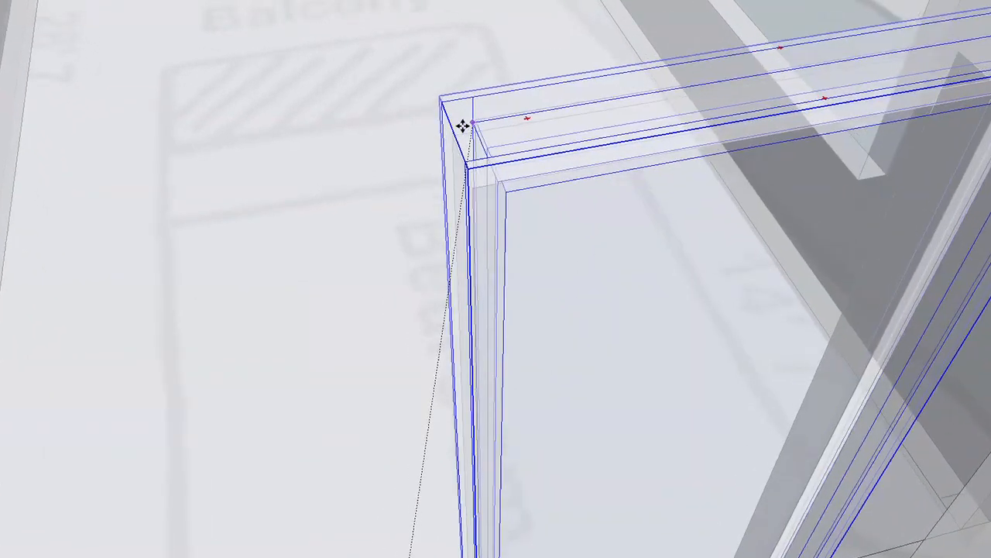